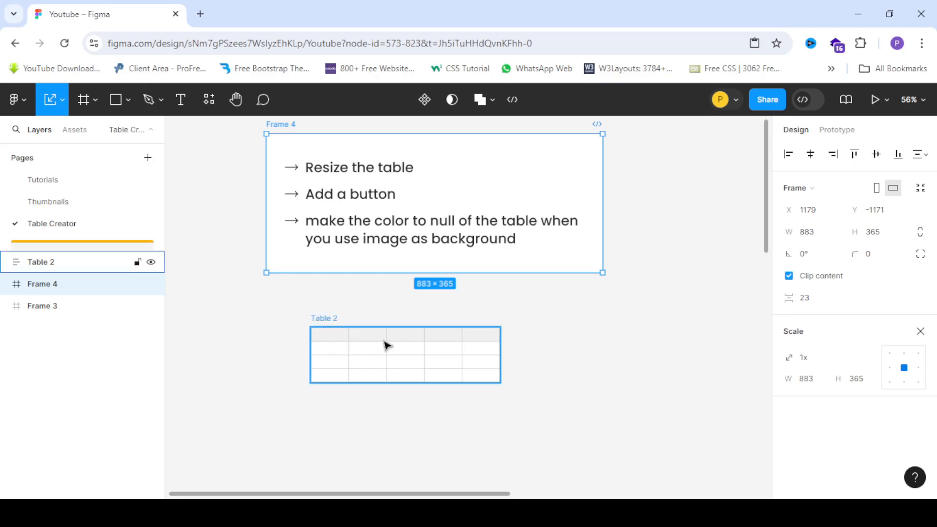
Try scaling the table up to about 803 px wide with the Scale tool, then undo the scaling.
left_click(365, 376)
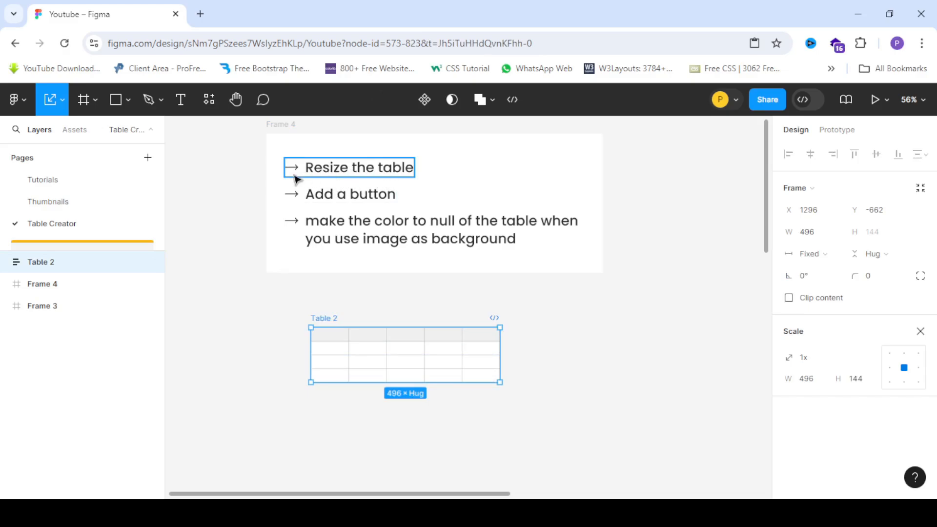
scroll(366, 303, "down", 3)
scroll(342, 280, "up", 2)
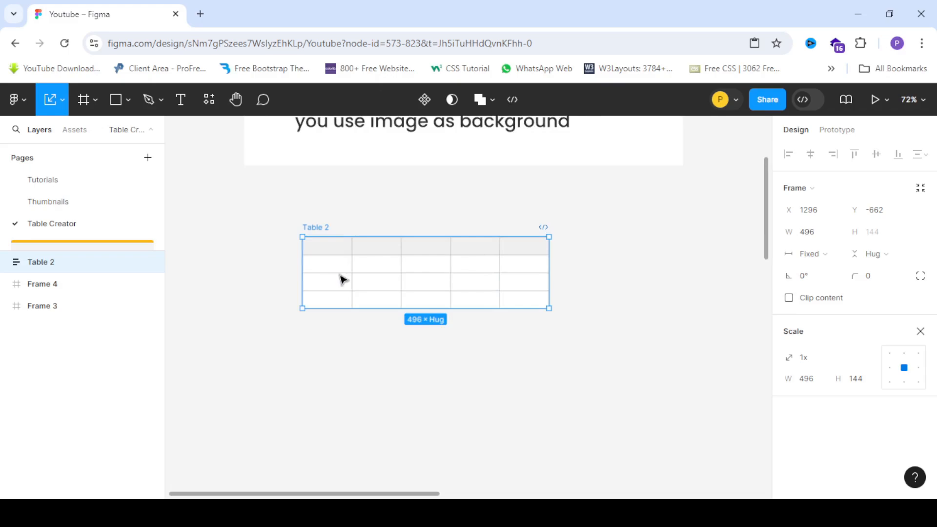
key("k")
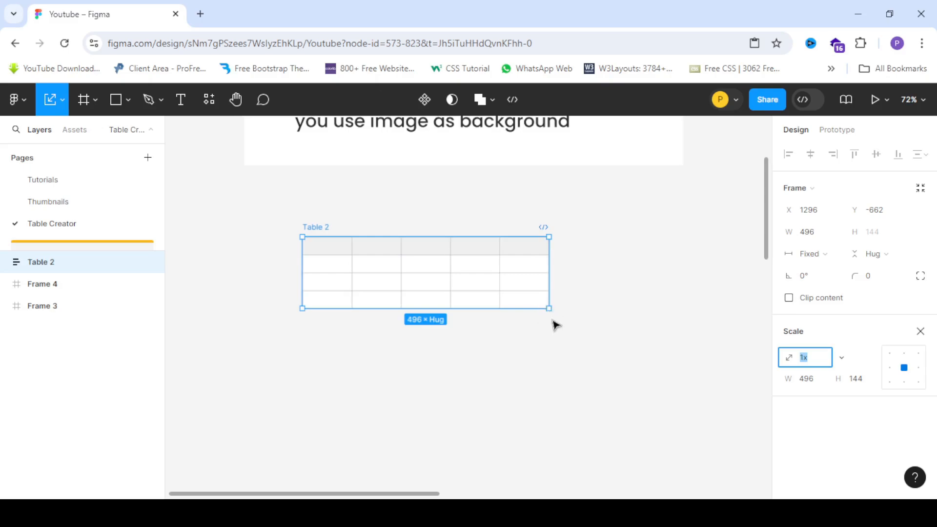
left_click_drag(548, 309, 585, 365)
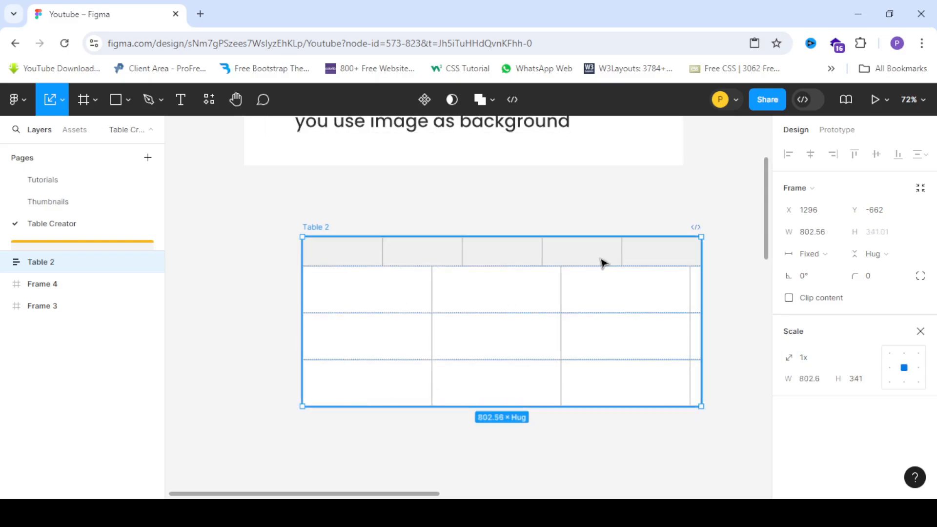
key("ctrl+z")
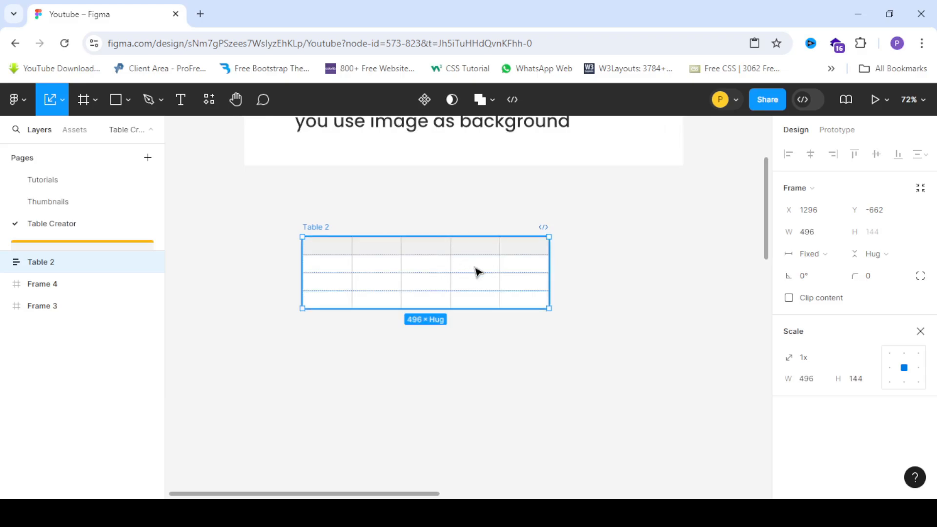
Run the Table Creator plugin's Toggle Resizing command on the table.
right_click(507, 282)
scroll(516, 422, "down", 3)
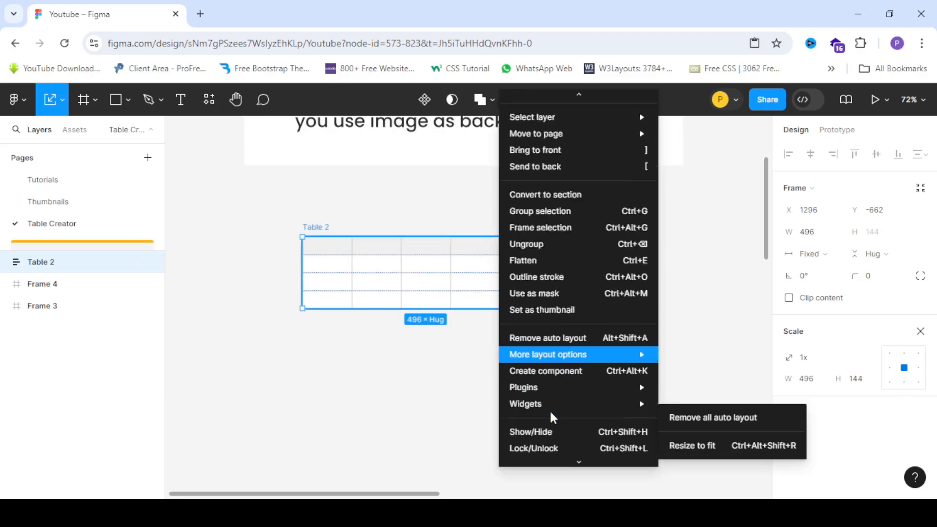
mouse_move(554, 352)
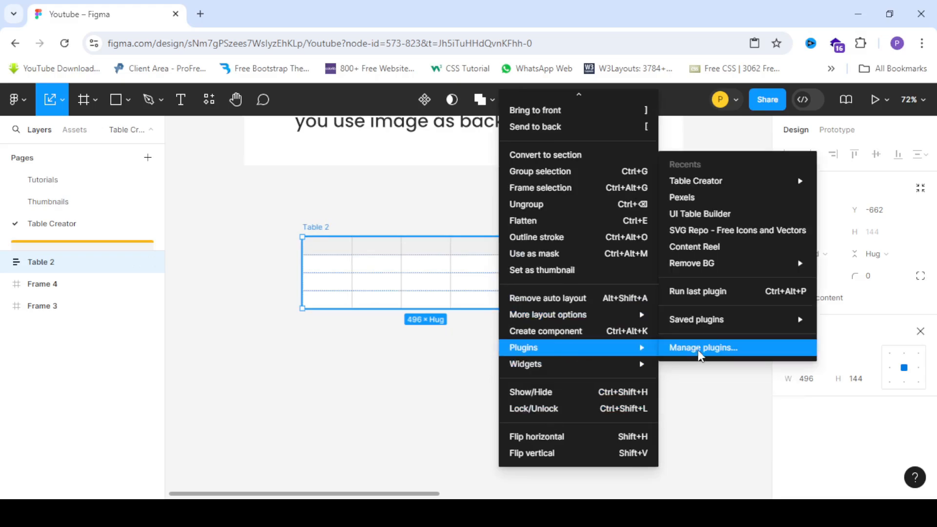
mouse_move(740, 181)
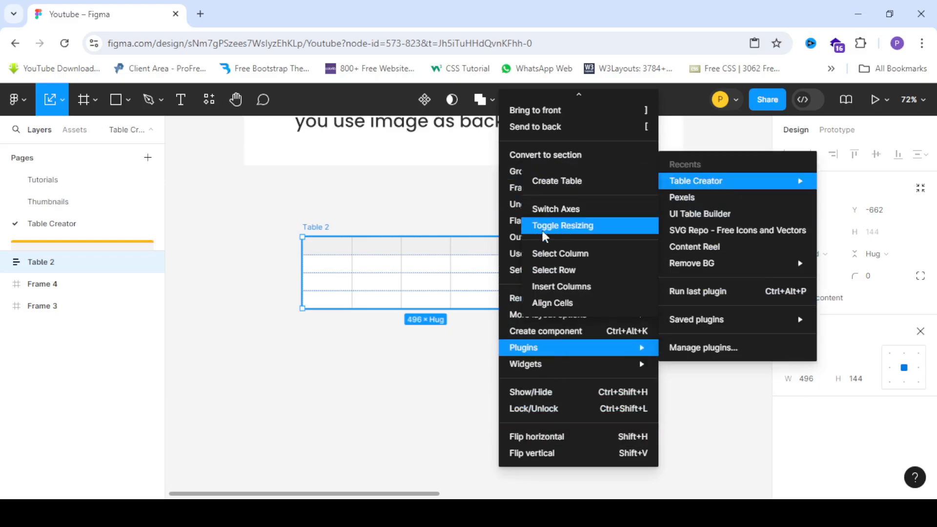
left_click(586, 227)
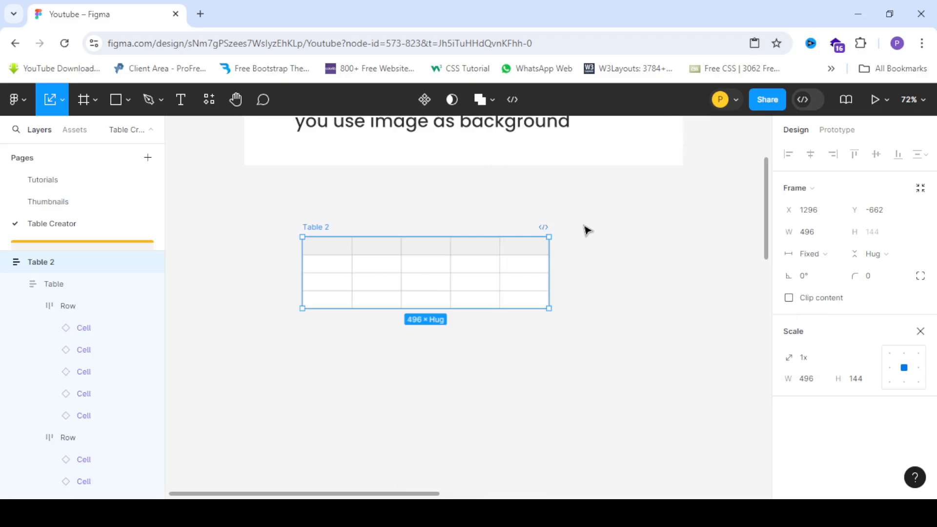
Try widening the reselected table by resizing its corner, then undo the resize.
left_click(266, 287)
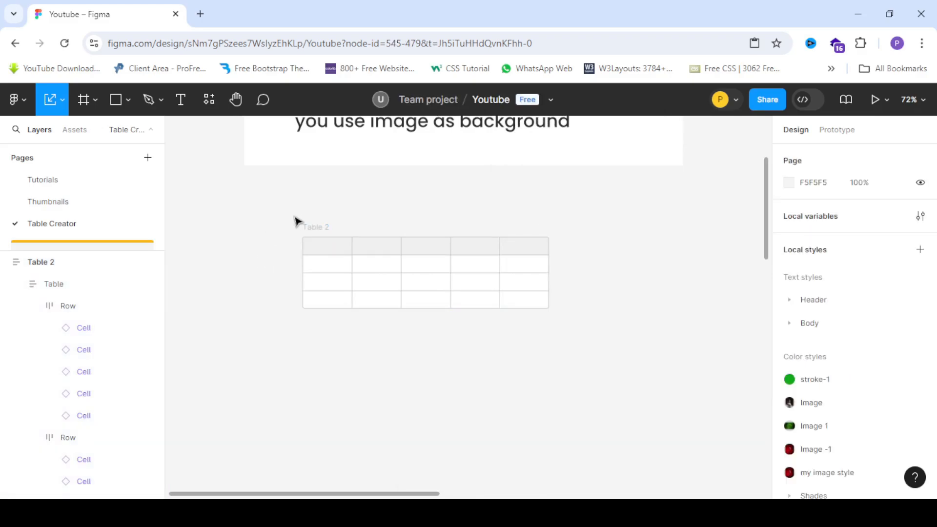
left_click(318, 238)
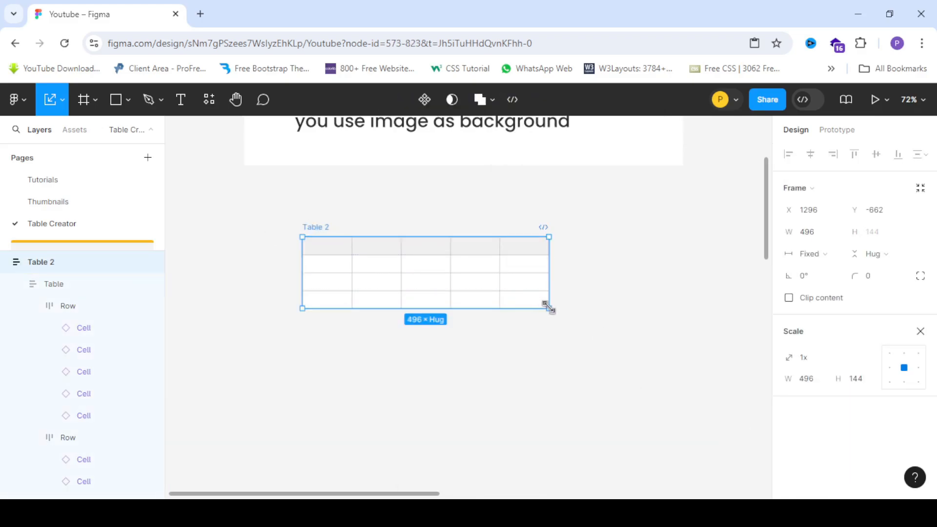
left_click_drag(551, 311, 590, 320)
key("ctrl+z")
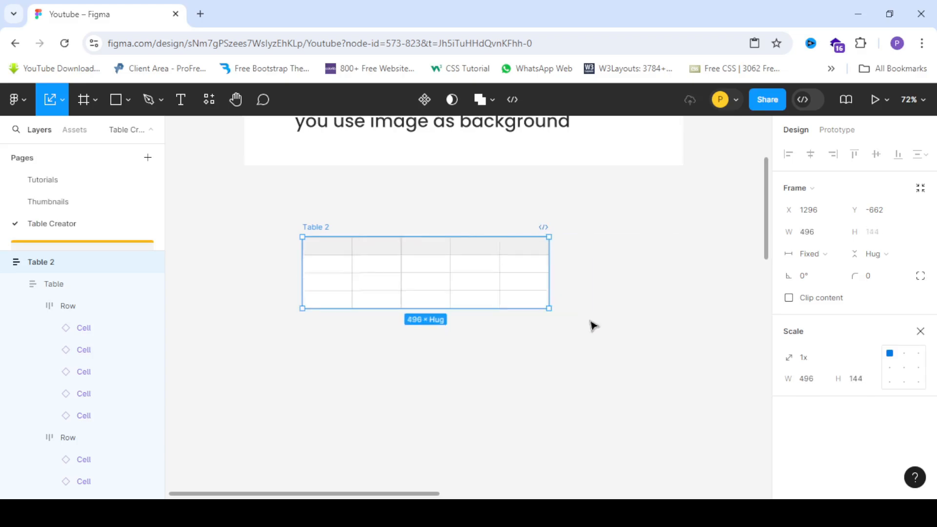
right_click(456, 266)
scroll(512, 434, "down", 2)
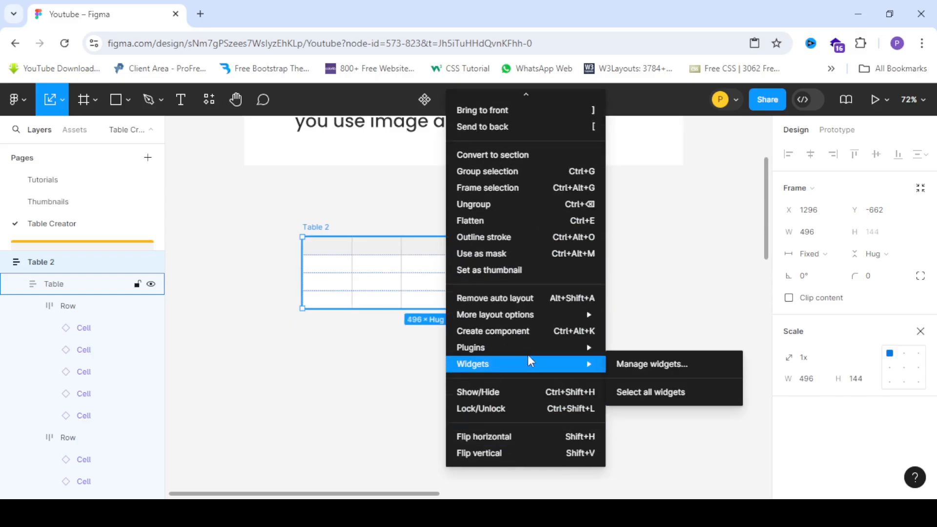
mouse_move(595, 348)
mouse_move(691, 188)
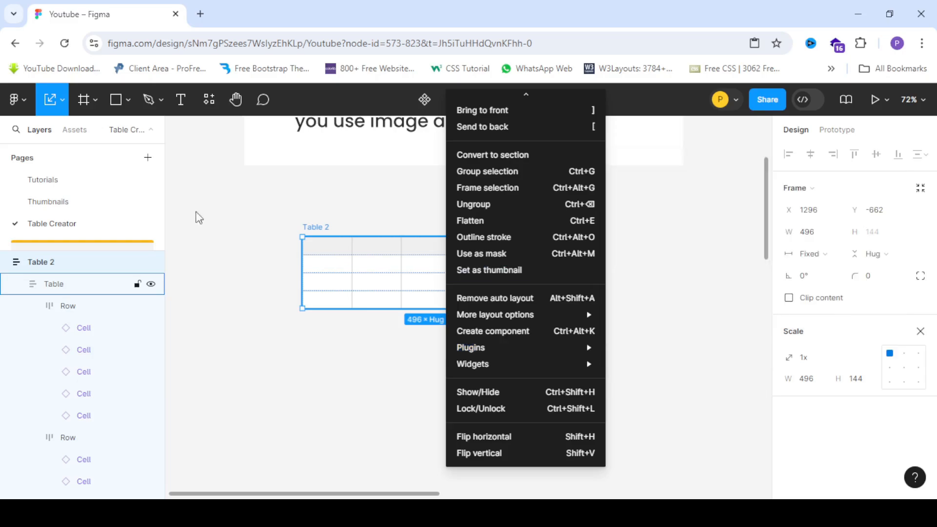
left_click(268, 214)
left_click(273, 220)
Add a text layer reading Button in the empty space beside the table.
scroll(341, 266, "up", 3)
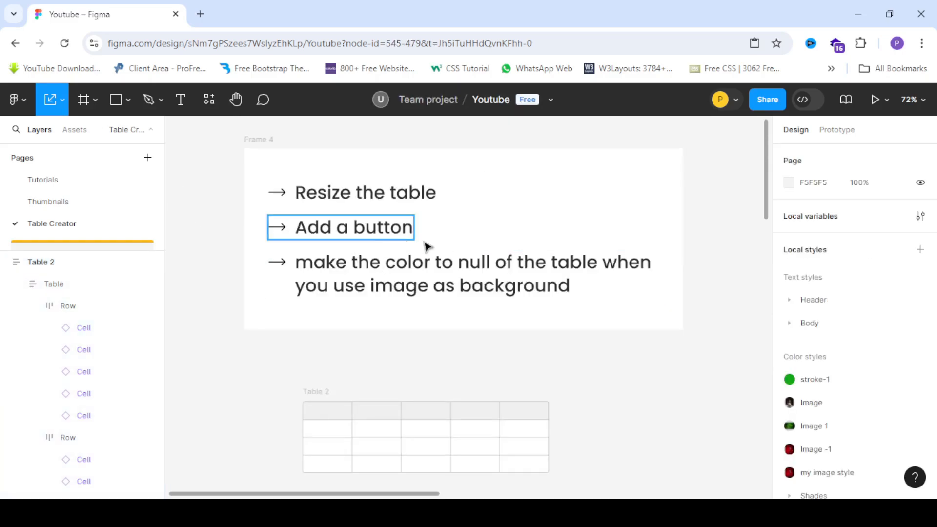
scroll(268, 211, "down", 3)
scroll(280, 229, "down", 3)
scroll(372, 249, "up", 5)
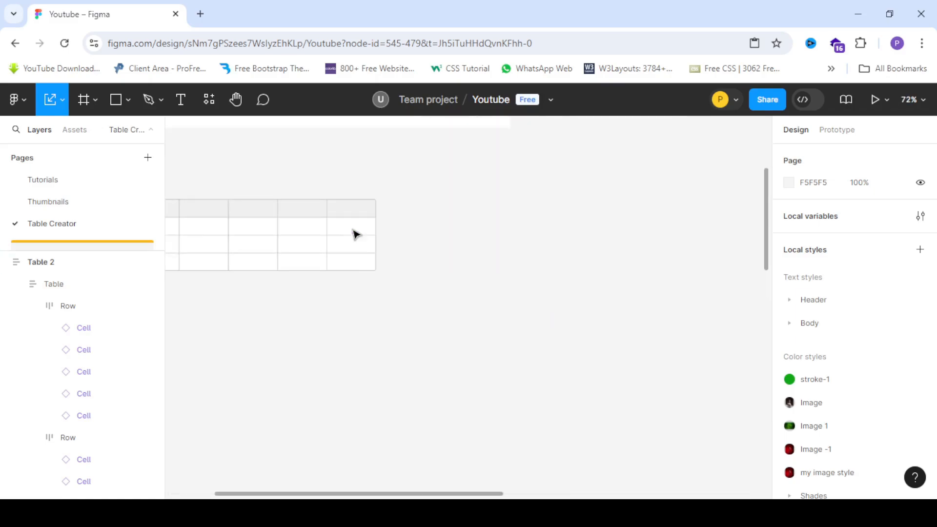
left_click(79, 100)
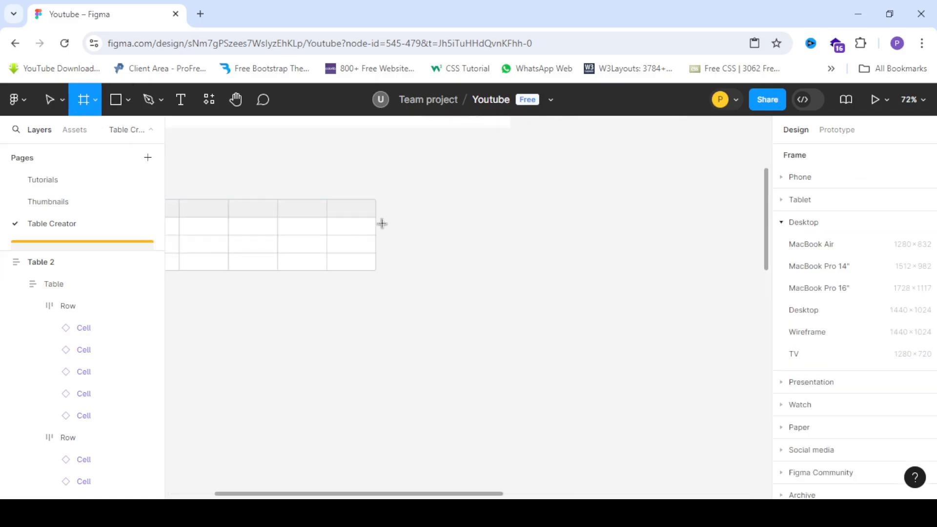
scroll(353, 216, "up", 5)
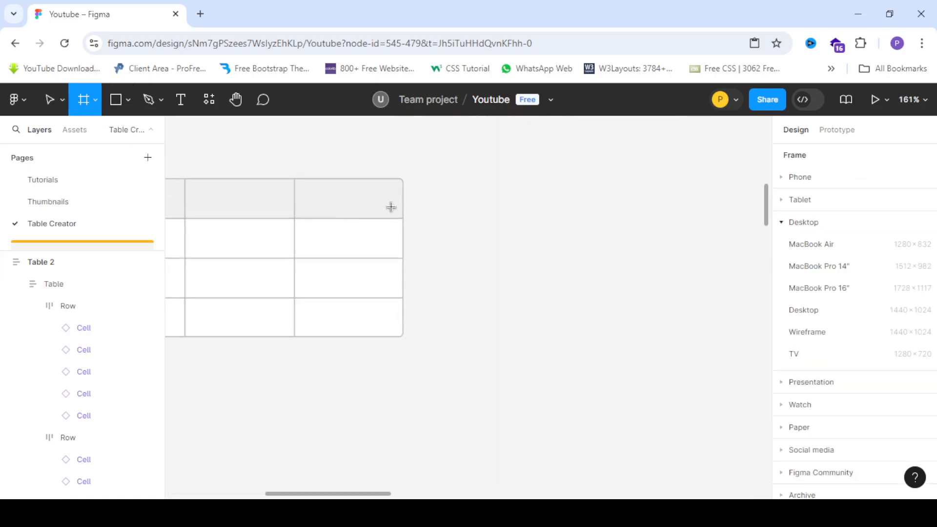
left_click(188, 101)
scroll(433, 233, "up", 4)
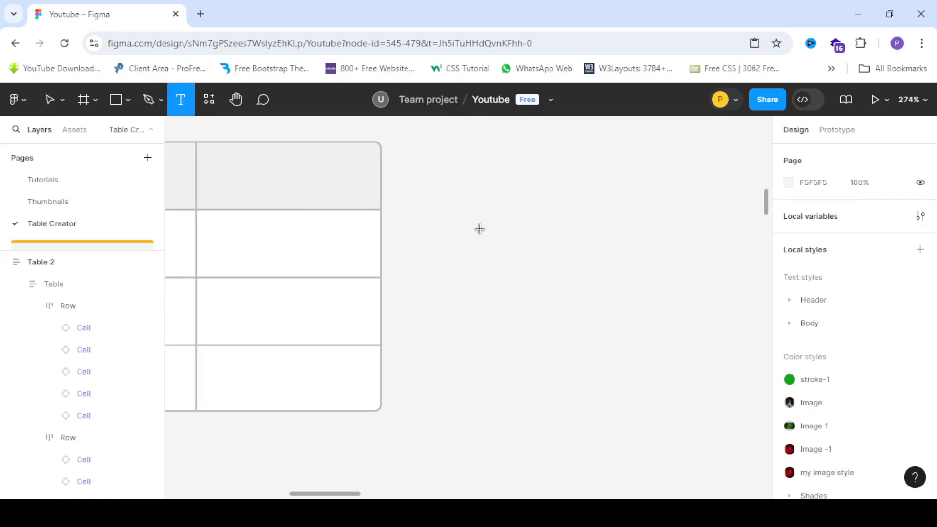
left_click(479, 228)
type("Button")
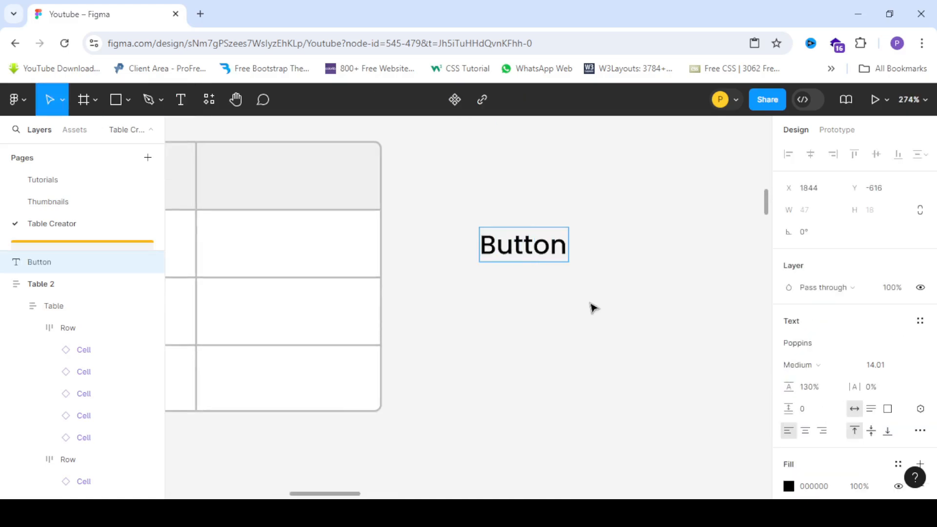
Set the Button text's font size to 12.
key("Escape")
left_click(911, 367)
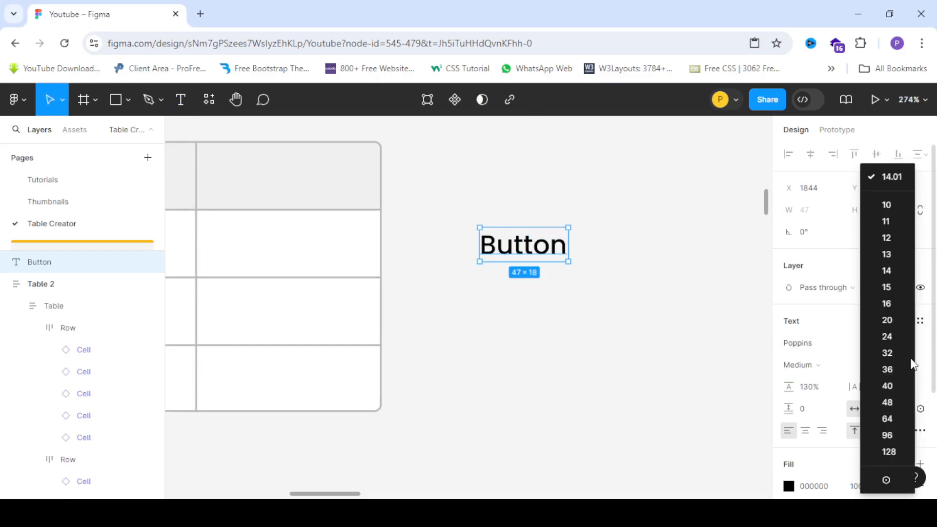
left_click(889, 240)
scroll(545, 231, "up", 3)
scroll(384, 235, "down", 5)
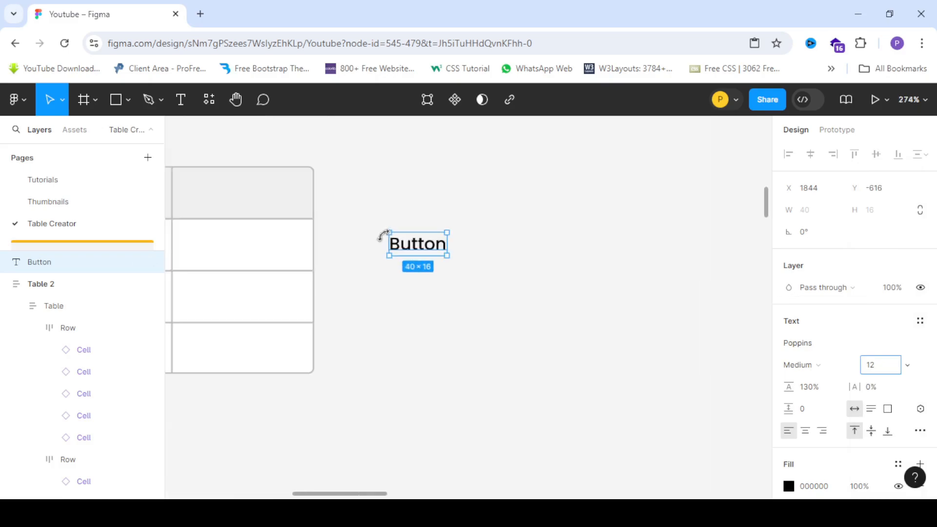
scroll(419, 248, "up", 2)
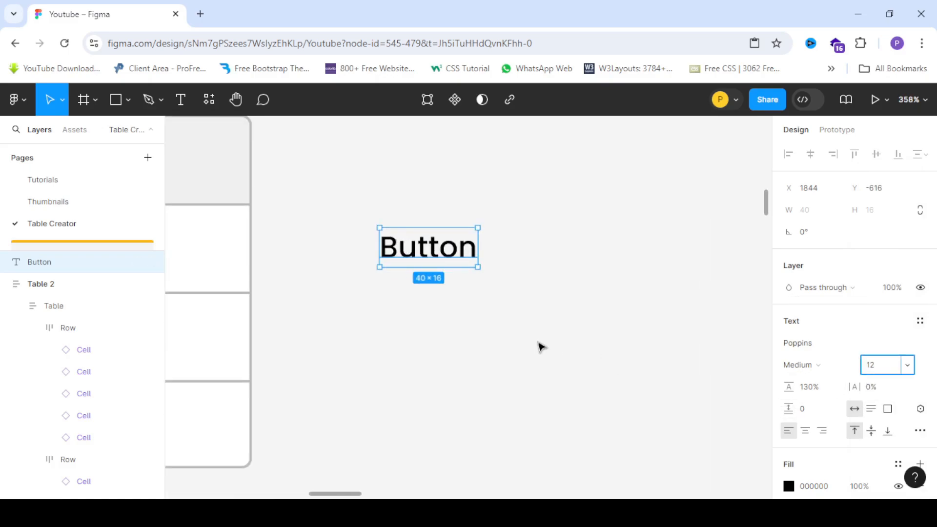
Wrap the Button text in an auto layout frame.
left_click(533, 263)
left_click(431, 251)
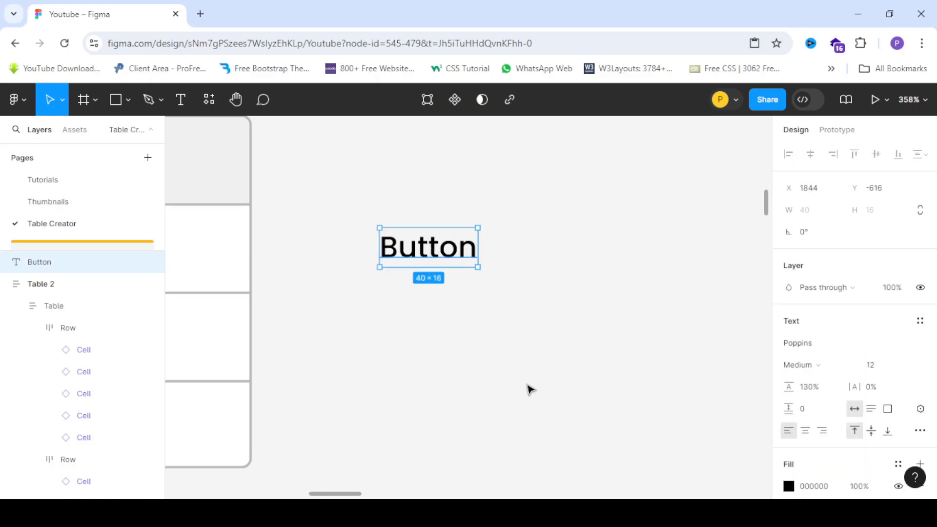
key("shift+a")
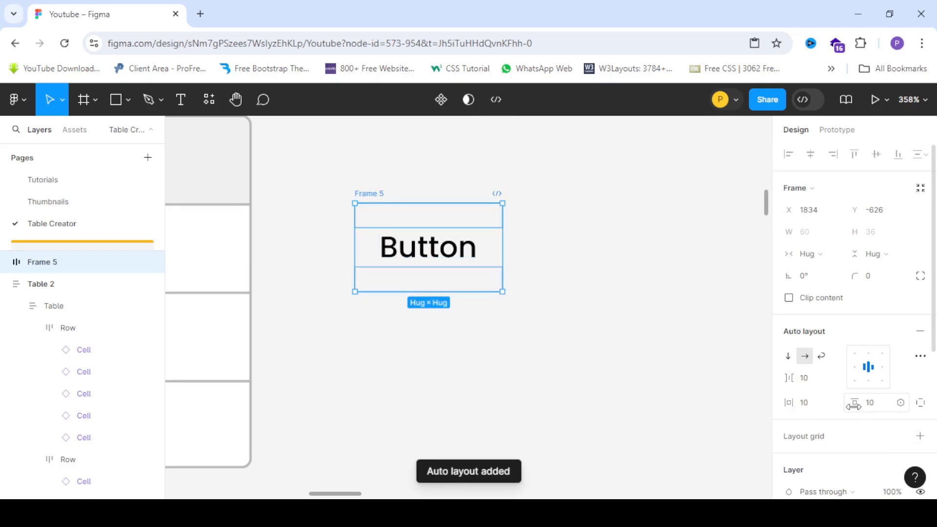
Set the button frame's auto layout padding to 7 horizontal and 2 vertical.
left_click_drag(851, 403, 846, 404)
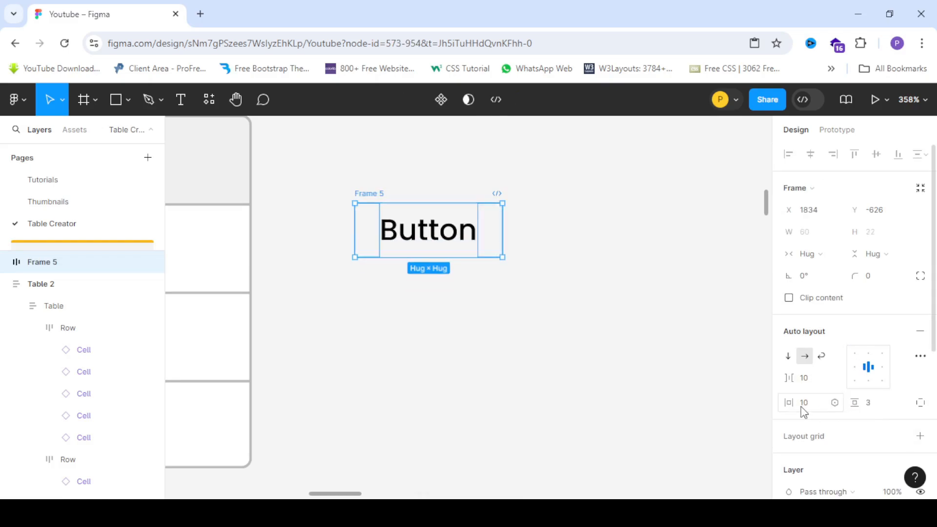
left_click_drag(788, 403, 785, 403)
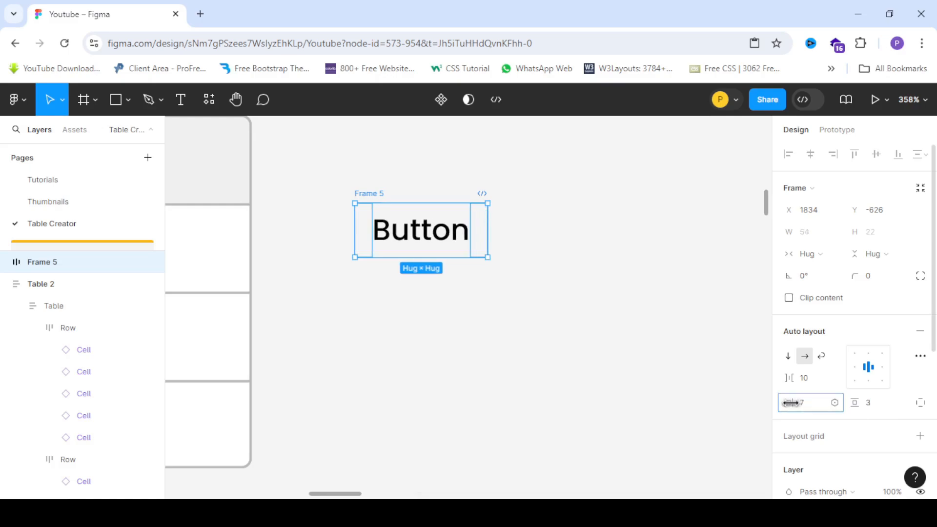
left_click_drag(858, 405, 856, 405)
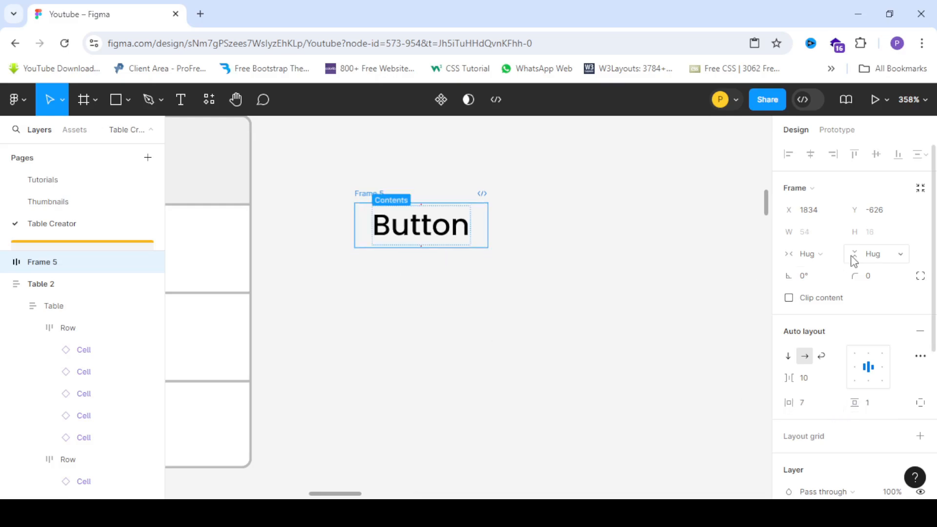
scroll(829, 341, "down", 5)
left_click(792, 292)
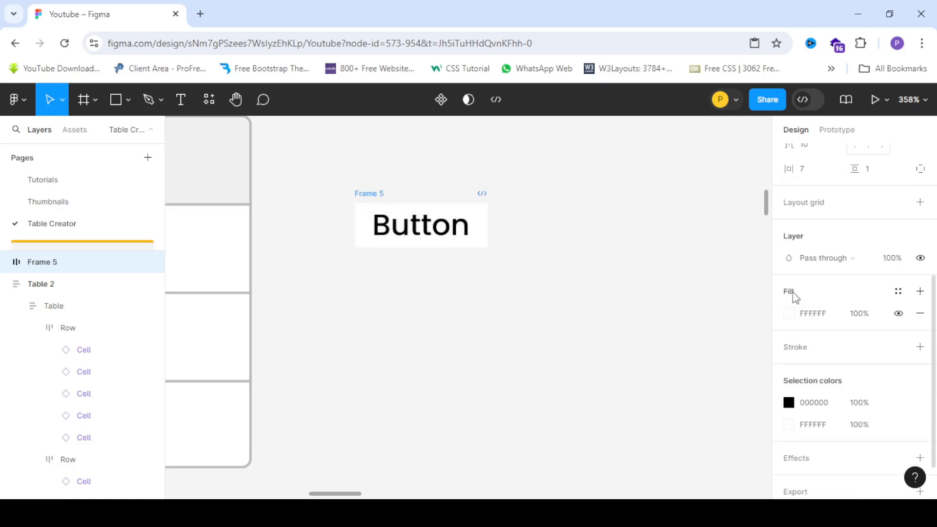
scroll(850, 271, "up", 4)
scroll(850, 271, "up", 1)
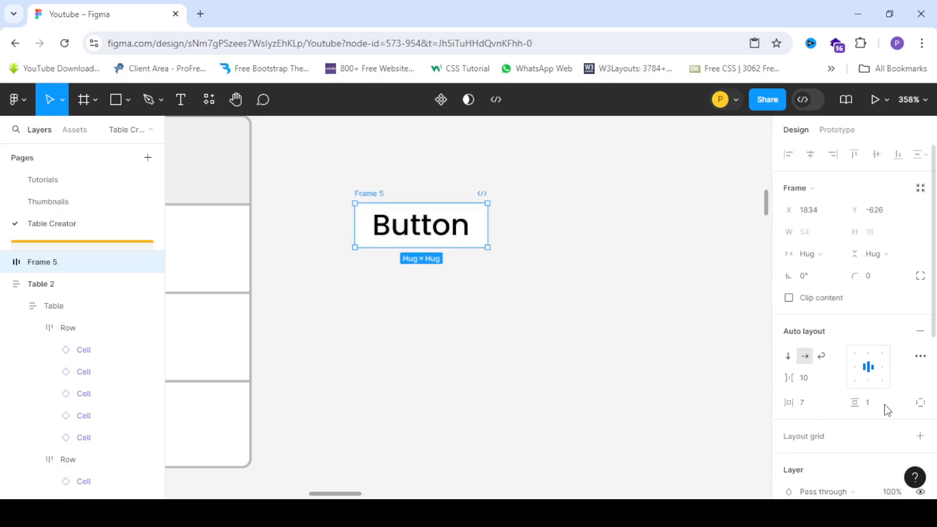
left_click_drag(849, 402, 849, 403)
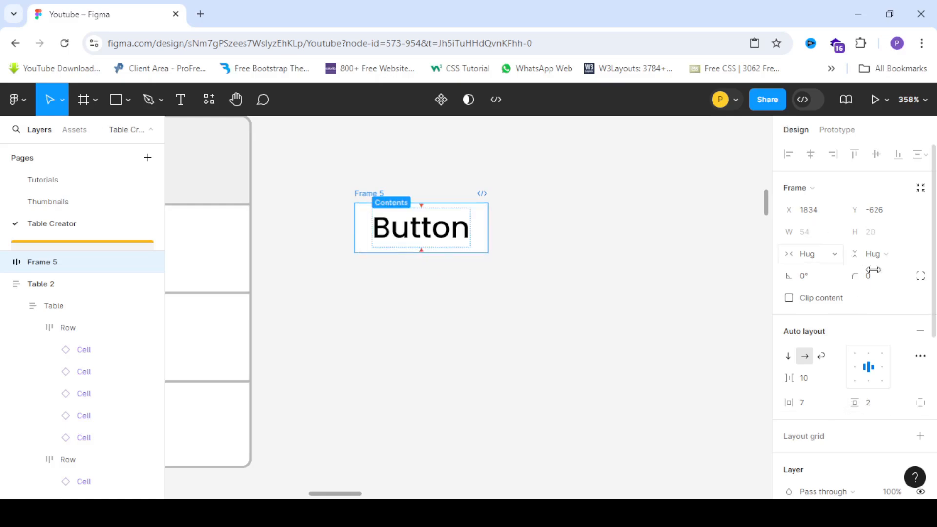
Set the button frame's corner radius to 22.
scroll(399, 229, "up", 3)
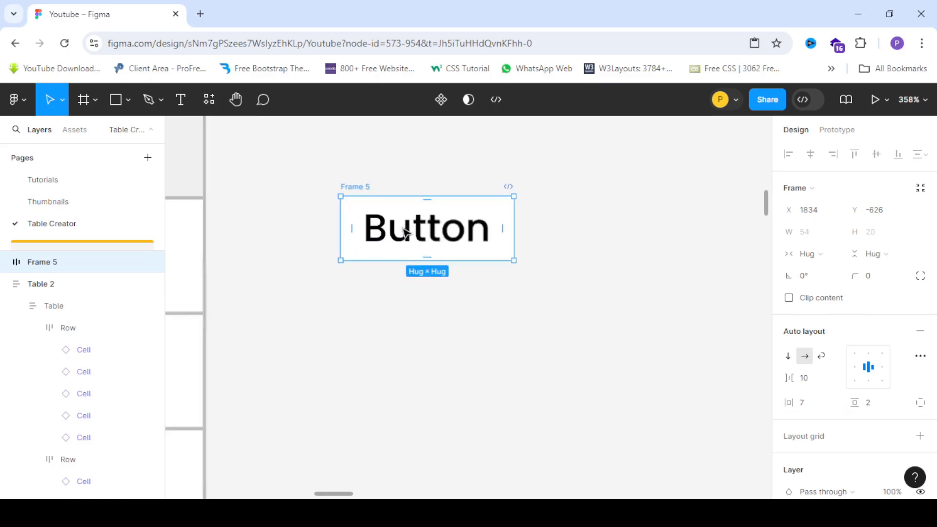
mouse_move(851, 279)
left_mouse_down()
mouse_move(922, 273)
mouse_move(23, 281)
mouse_move(219, 299)
mouse_move(847, 278)
left_mouse_up()
scroll(423, 242, "down", 5)
scroll(423, 243, "up", 3)
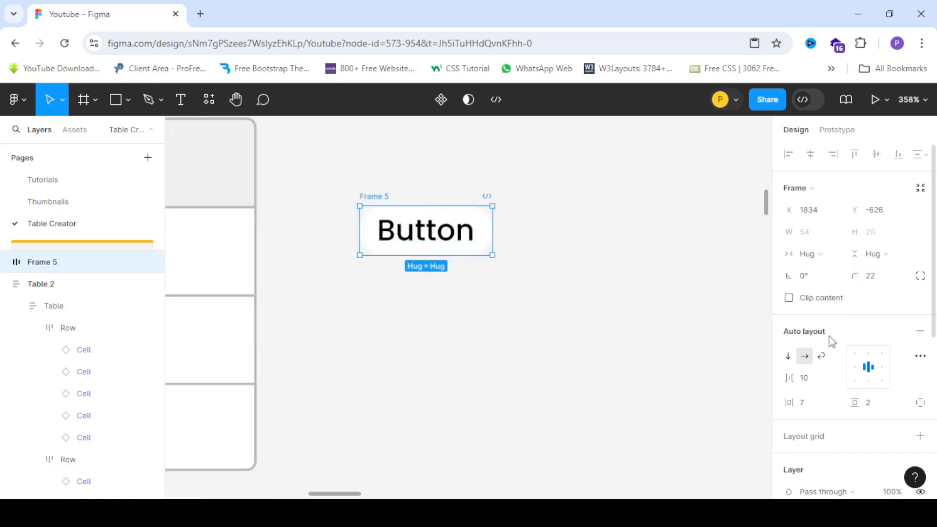
scroll(830, 340, "down", 5)
left_click(504, 291)
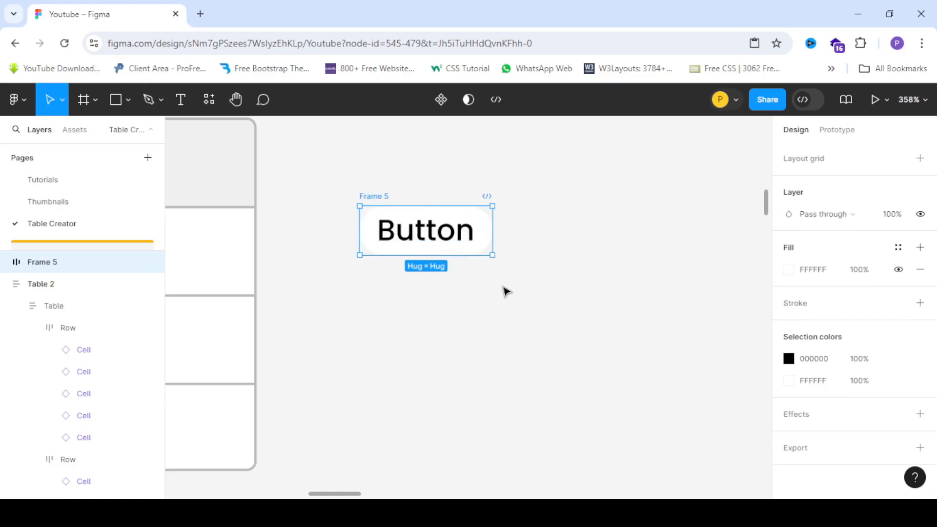
scroll(382, 297, "up", 2)
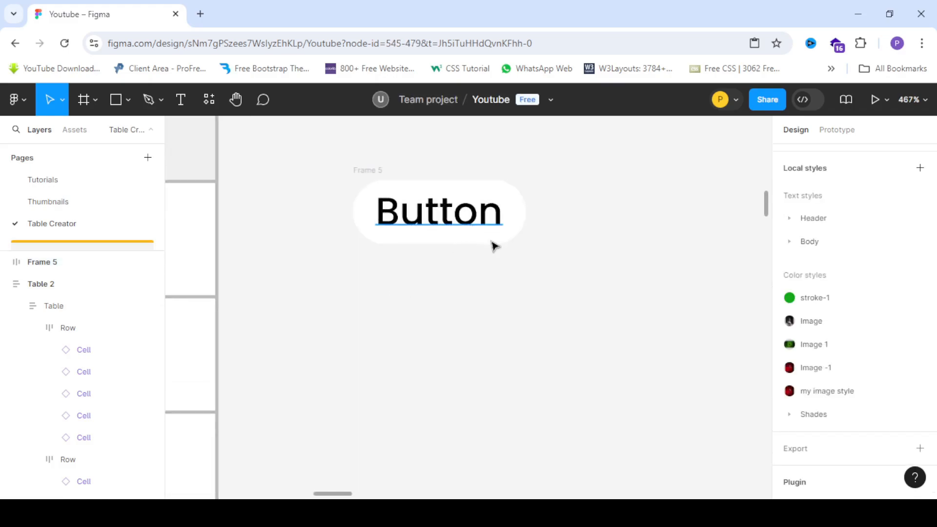
Set the button frame's fill colour to 1161D8.
left_click(524, 221)
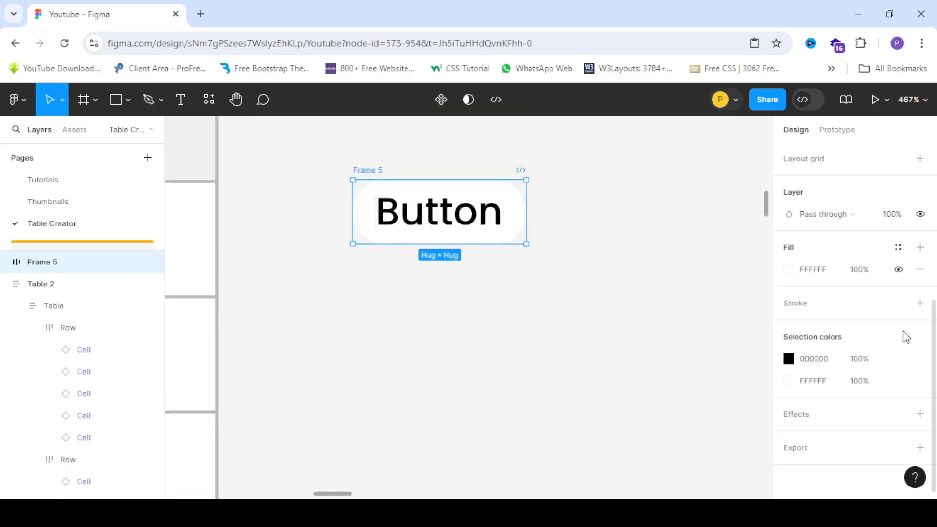
left_click(793, 269)
left_click_drag(695, 354, 712, 354)
left_click(759, 202)
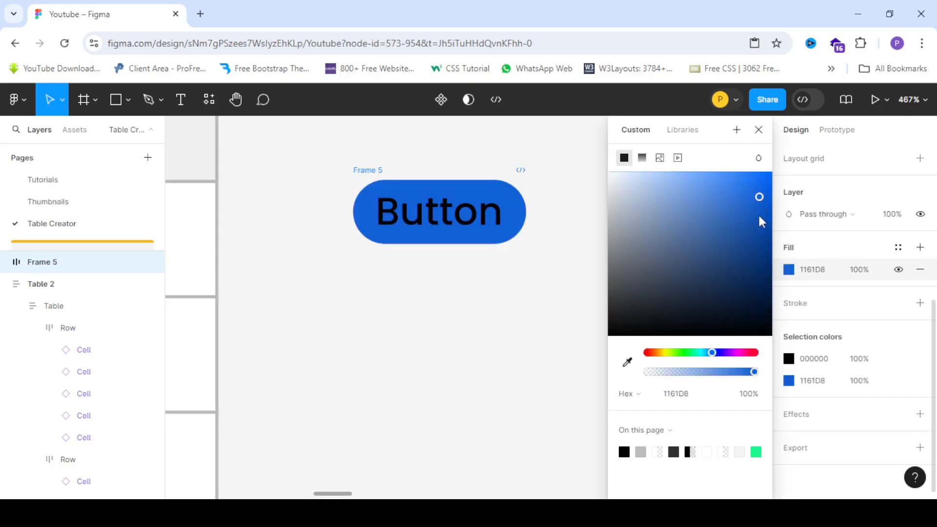
Set the Button text's fill colour to white.
left_click(439, 212)
scroll(824, 404, "down", 2)
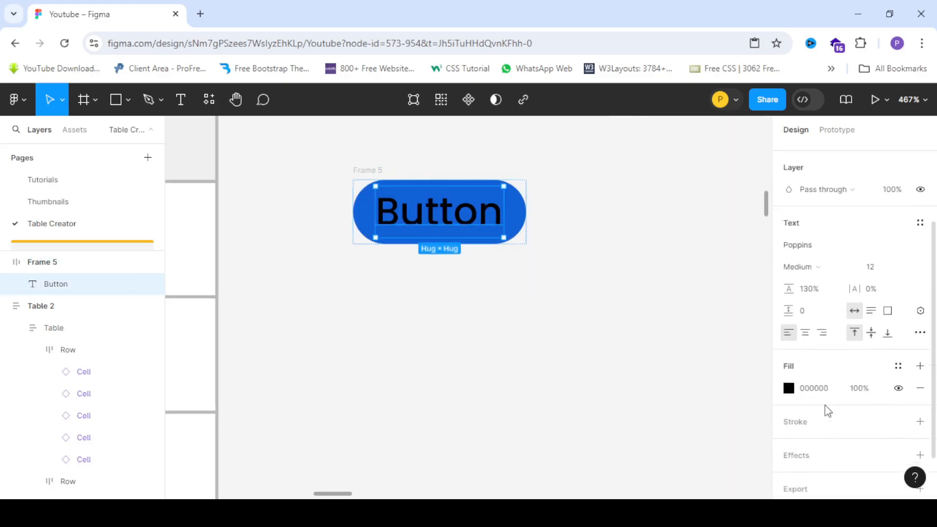
left_click(787, 350)
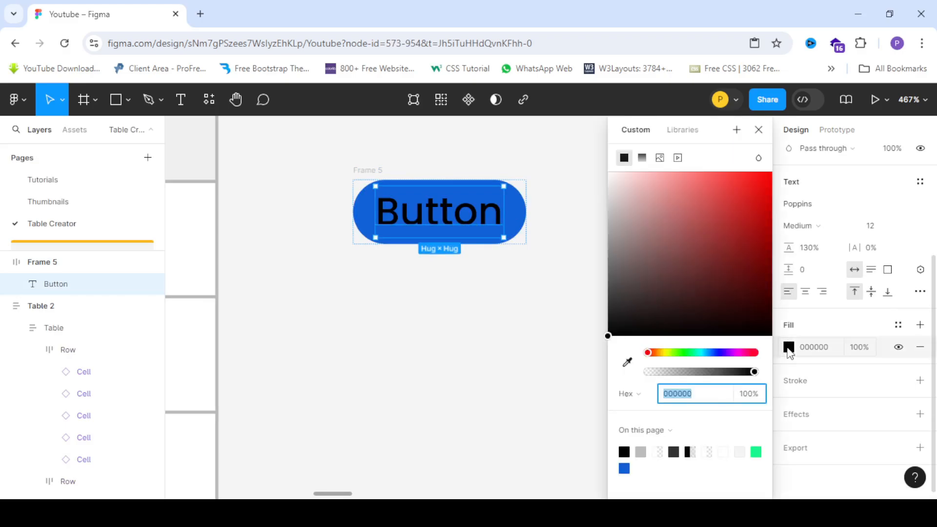
left_click_drag(640, 207, 508, 100)
left_click(554, 297)
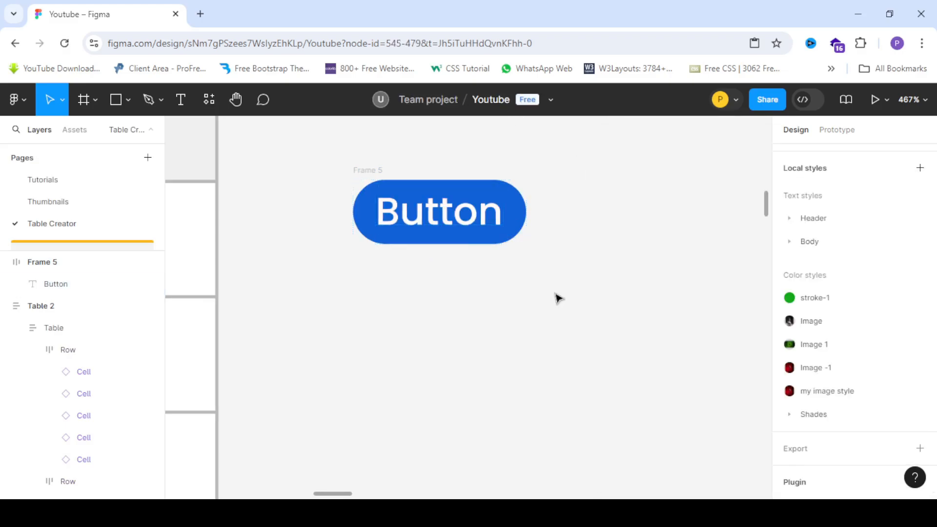
scroll(555, 295, "down", 5)
scroll(437, 268, "up", 3)
left_click(532, 247)
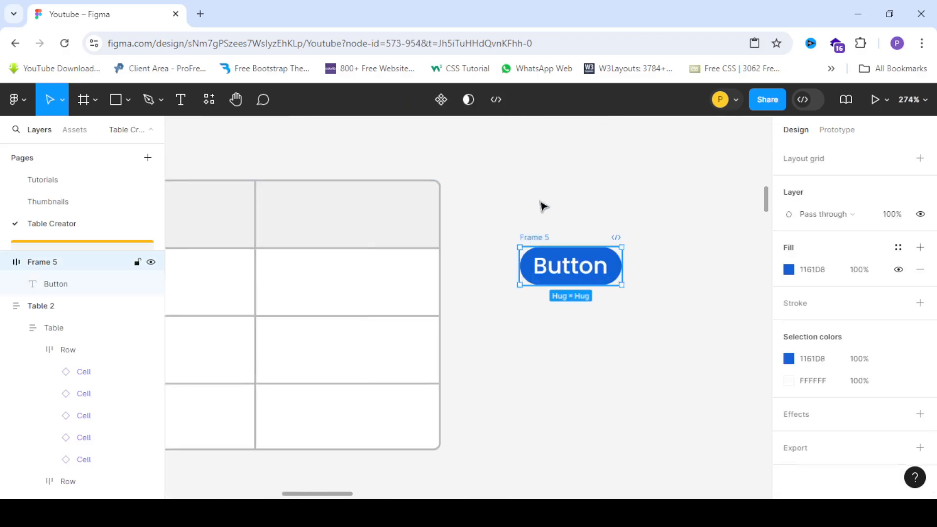
scroll(540, 205, "down", 3)
scroll(492, 237, "up", 4)
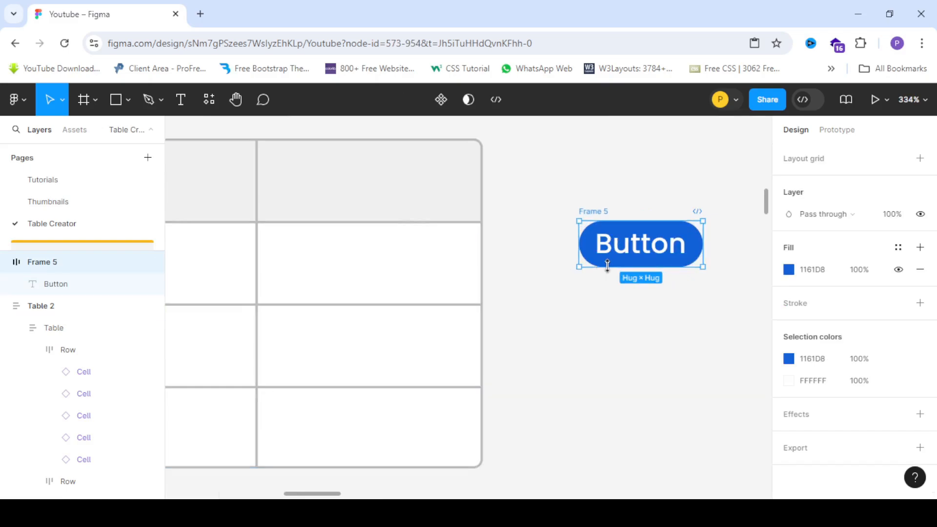
left_click_drag(634, 254, 353, 273)
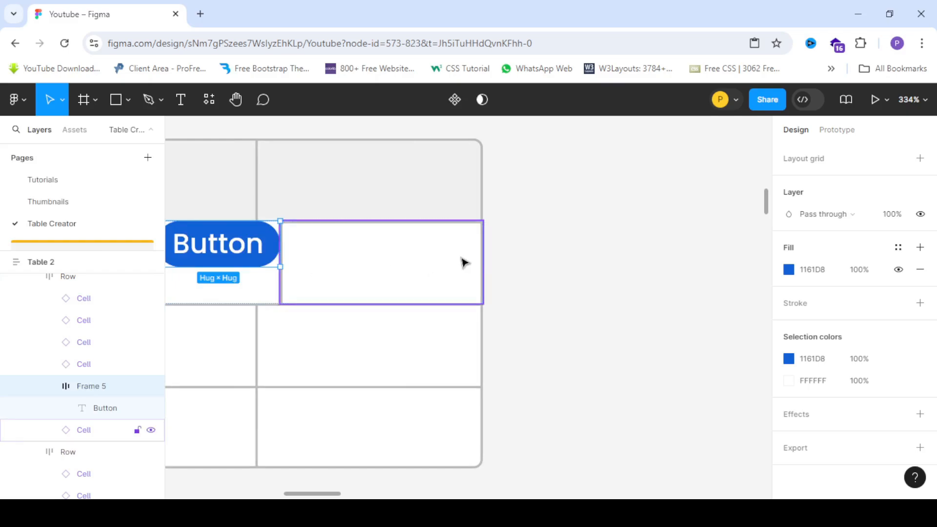
scroll(460, 261, "down", 4)
scroll(352, 257, "up", 5)
scroll(336, 248, "down", 4)
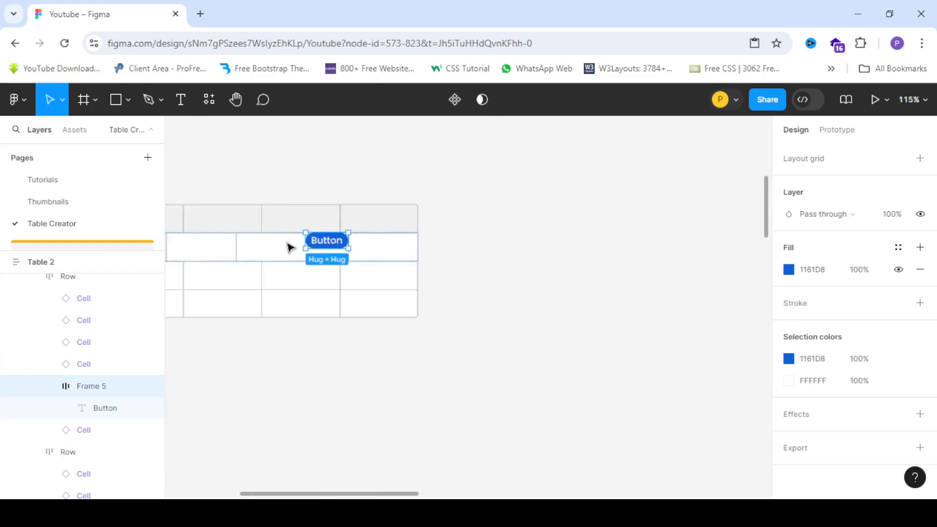
scroll(312, 254, "up", 2)
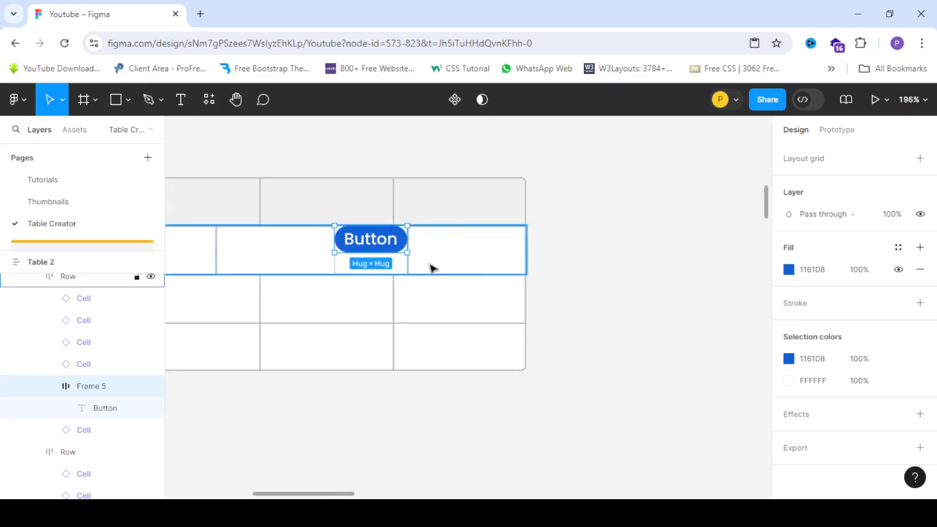
left_click_drag(409, 256, 693, 254)
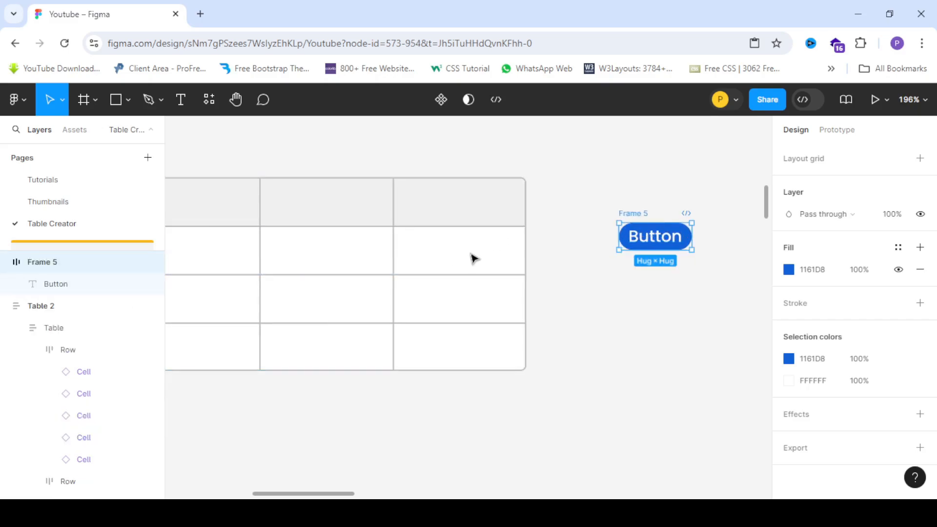
Detach the instance of the last-column cell in the table's first body row.
scroll(471, 258, "up", 3)
double_click(417, 268)
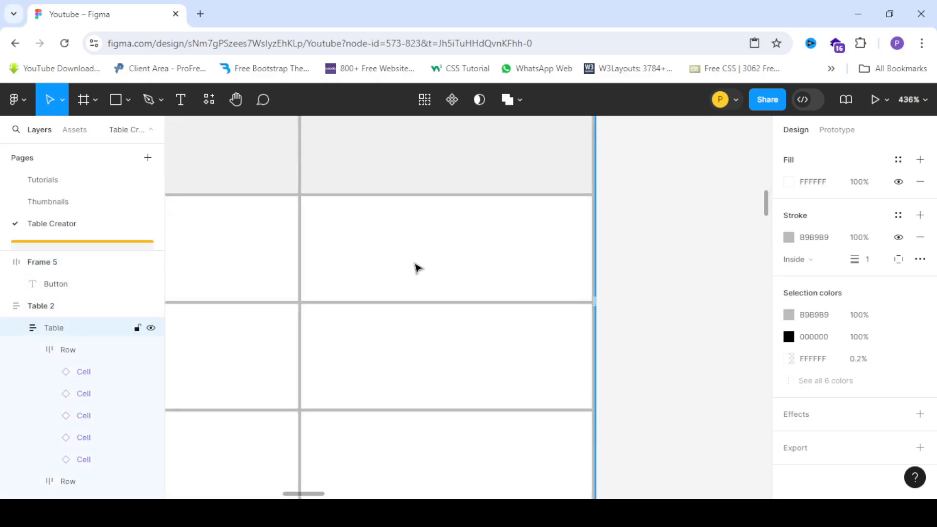
double_click(447, 253)
double_click(440, 252)
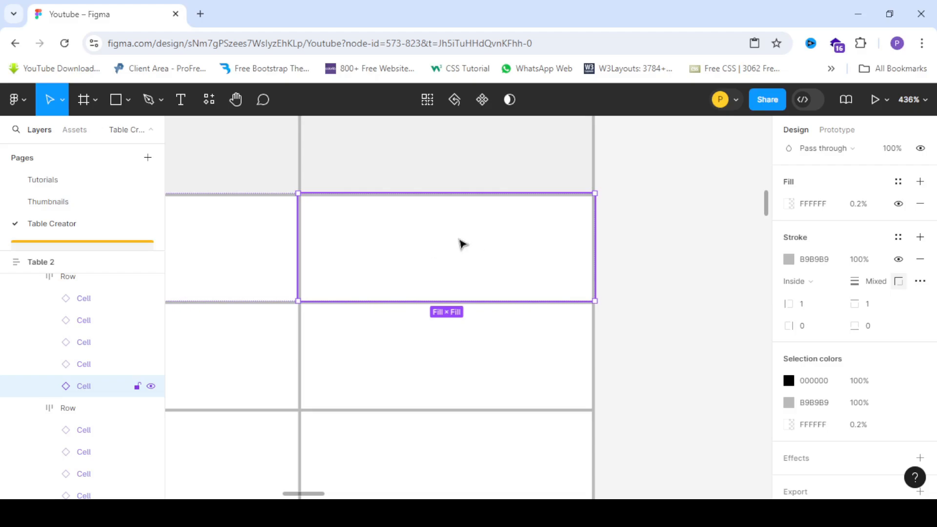
right_click(414, 240)
left_click(389, 243)
right_click(415, 235)
scroll(488, 451, "down", 1)
mouse_move(507, 414)
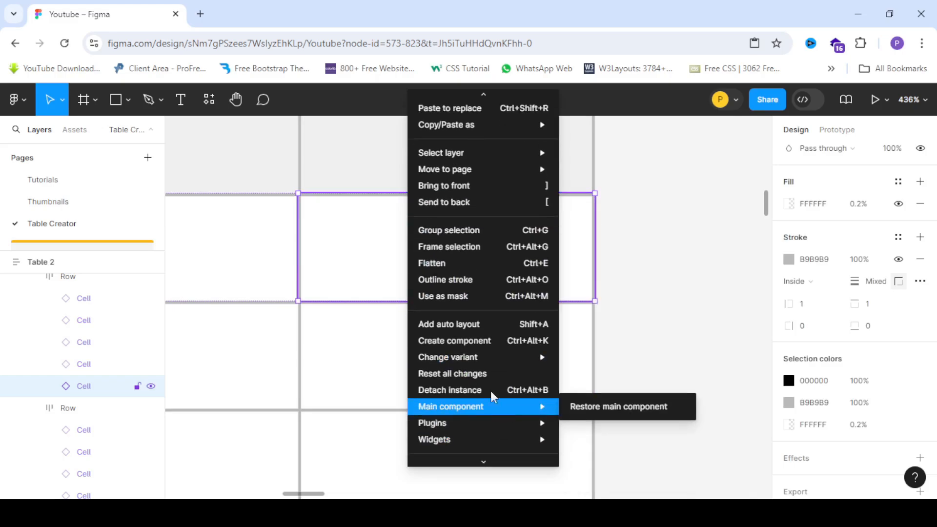
left_click(454, 390)
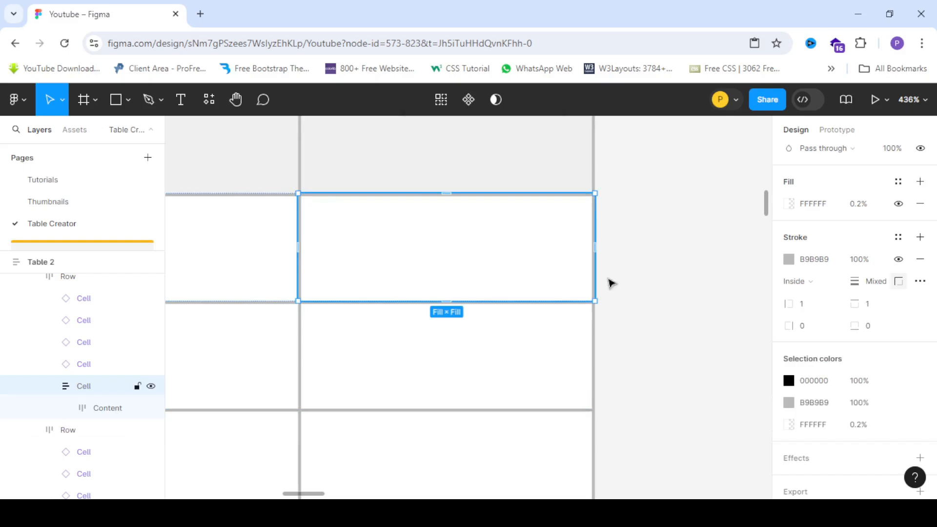
Remove auto layout from the detached cell and from its Content frame.
scroll(821, 255, "up", 7)
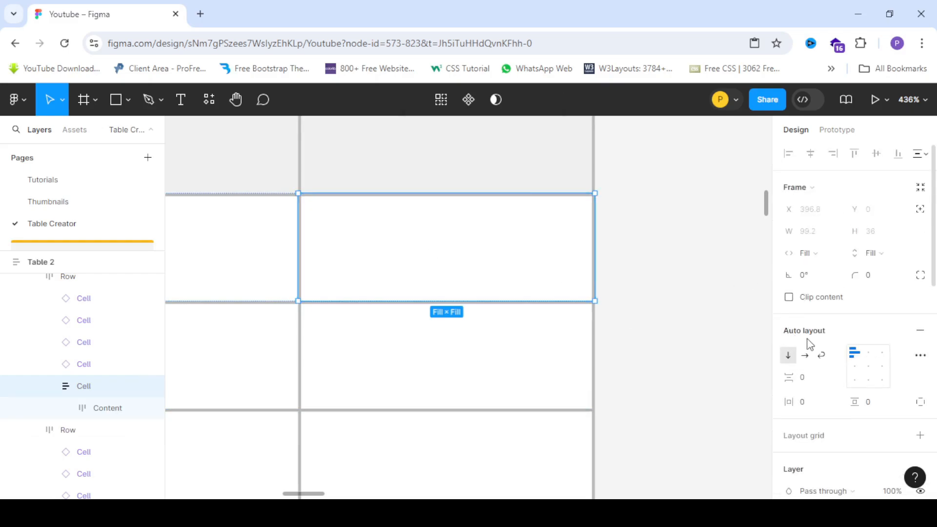
left_click(921, 336)
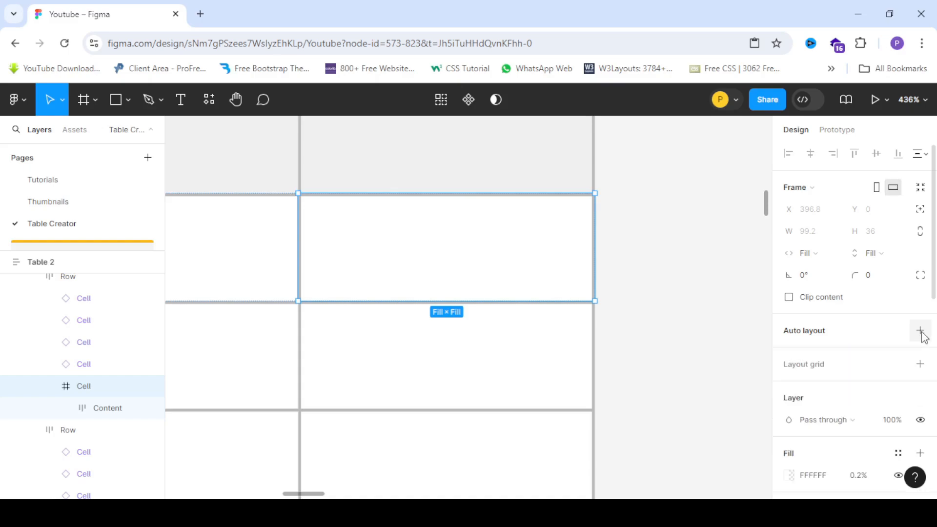
double_click(369, 246)
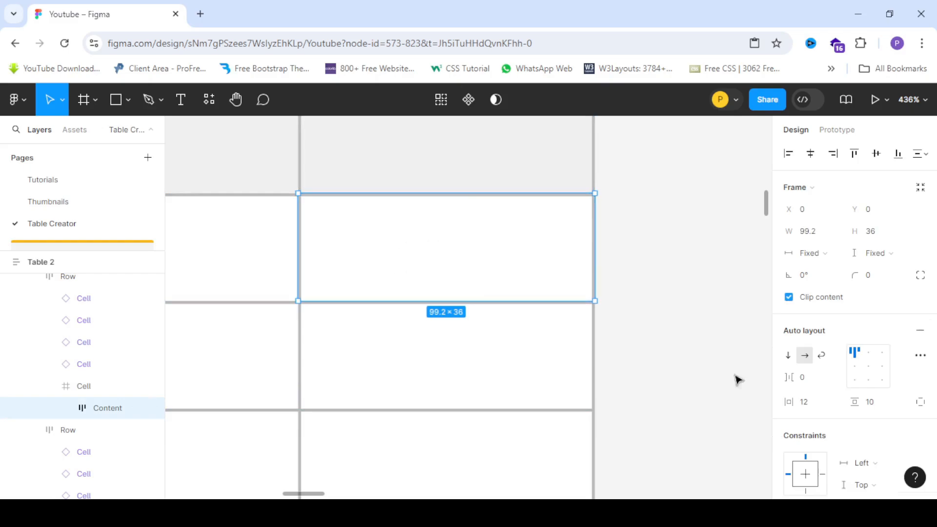
left_click(920, 332)
scroll(539, 268, "down", 2)
scroll(539, 268, "up", 2)
scroll(380, 242, "down", 5)
scroll(384, 242, "up", 1)
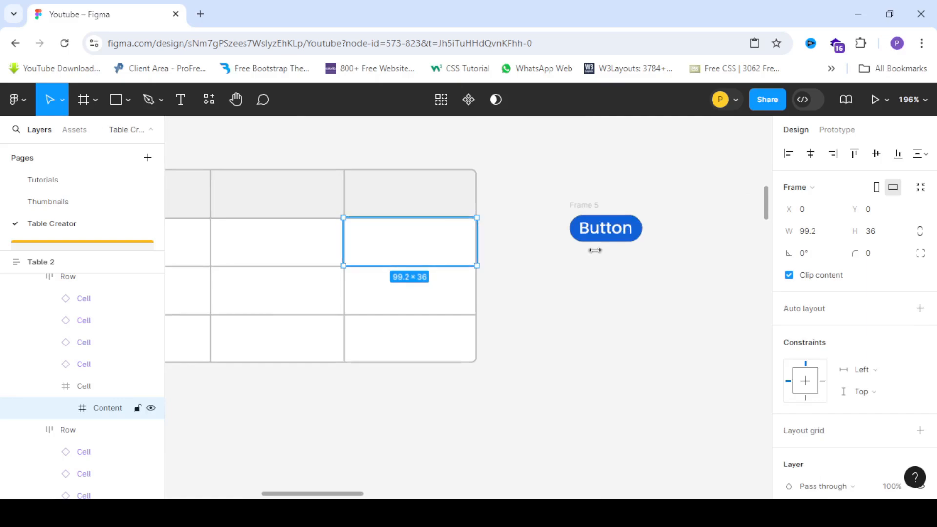
left_click(571, 206)
scroll(353, 228, "up", 1)
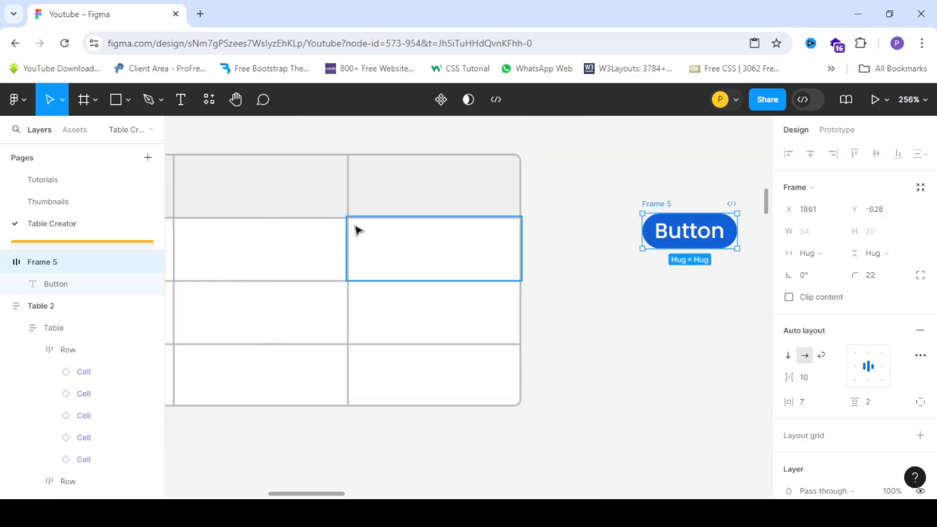
scroll(359, 234, "up", 3)
scroll(383, 263, "down", 2)
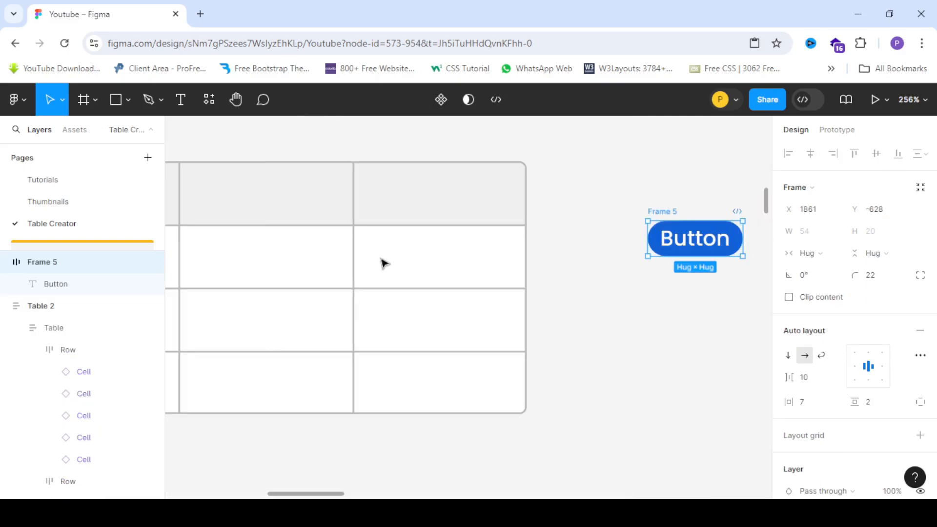
left_click_drag(665, 212, 418, 265)
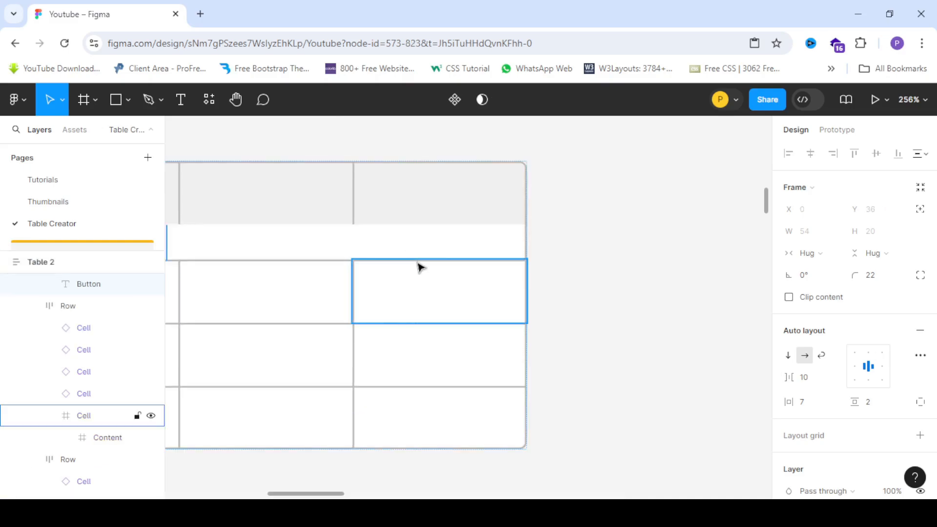
key("ctrl+z")
left_click(434, 265)
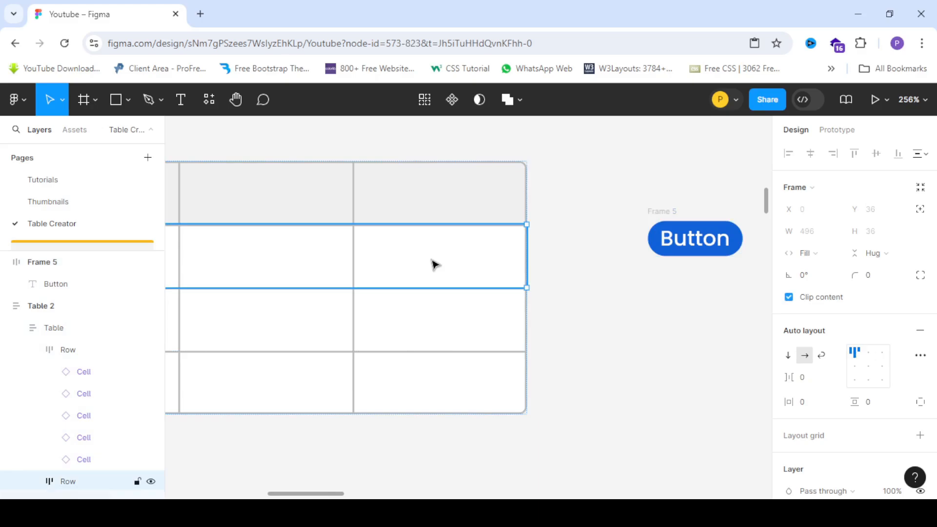
Move the button frame into the detached cell's Content frame.
scroll(418, 260, "up", 3)
left_click(444, 263, "ctrl")
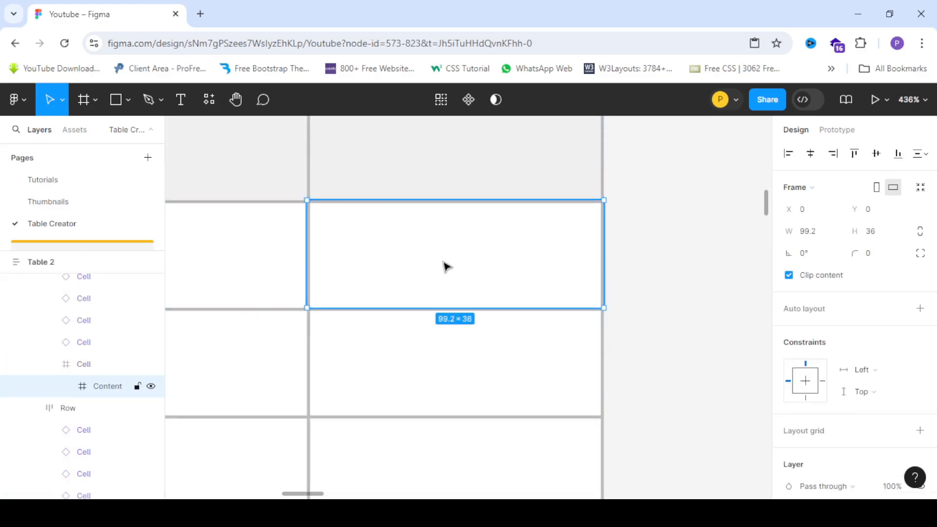
double_click(445, 265)
scroll(445, 266, "down", 4)
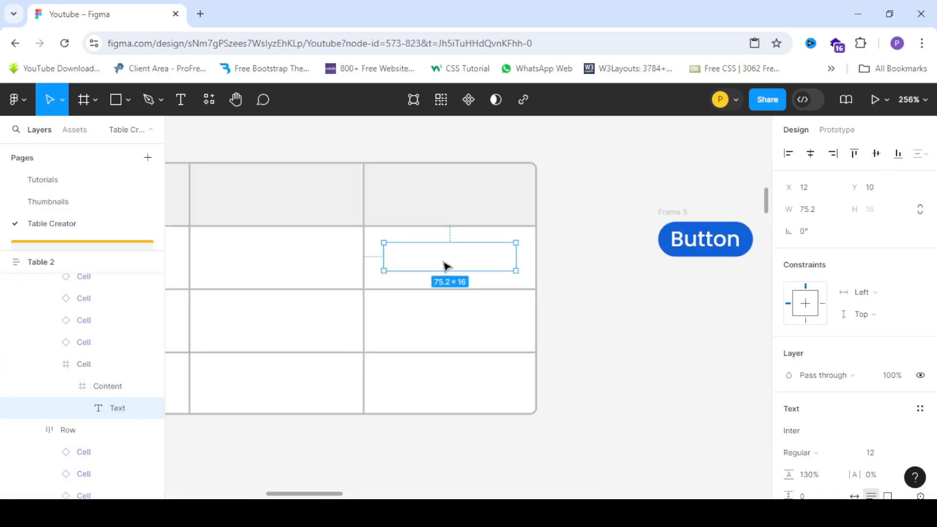
key("Escape")
left_click(678, 215)
left_click_drag(713, 248, 454, 263)
scroll(454, 264, "up", 3)
scroll(432, 233, "down", 5)
scroll(433, 232, "up", 2)
left_click(561, 262)
scroll(505, 280, "up", 5)
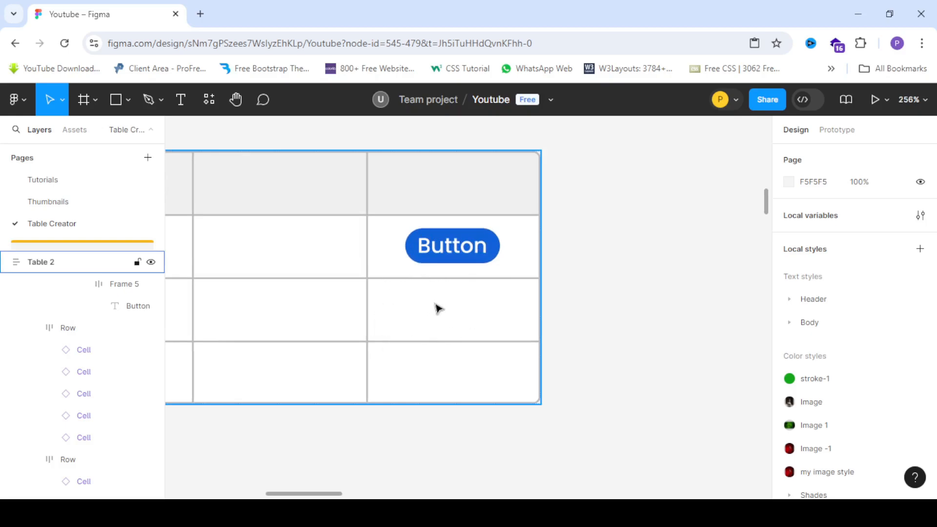
Paste the button cell to replace the last-column cells in the two rows below it.
left_click(391, 251)
double_click(390, 251)
double_click(391, 251)
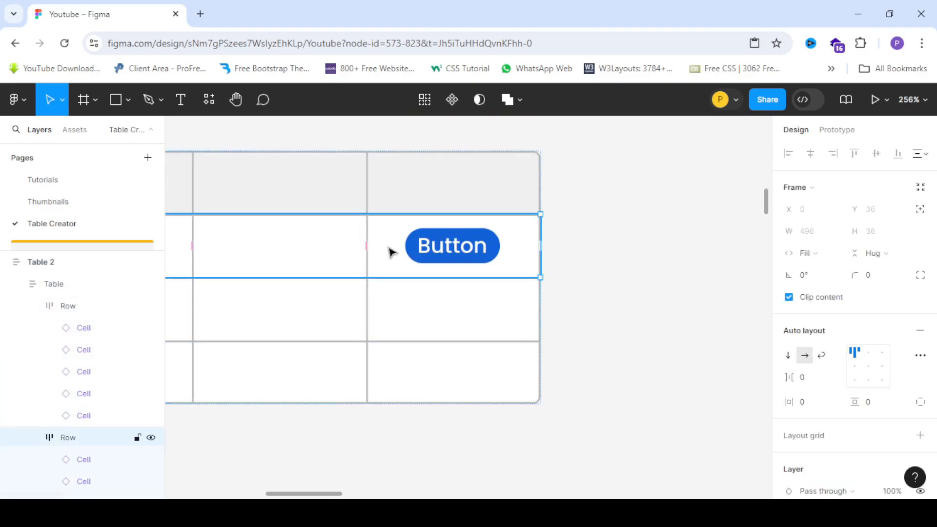
double_click(391, 252)
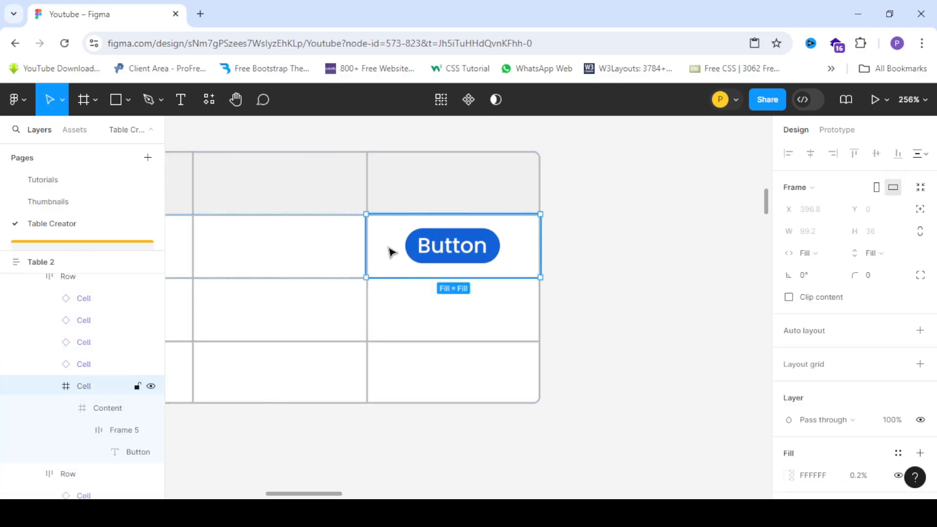
left_click(427, 305)
double_click(427, 303)
left_click(414, 372)
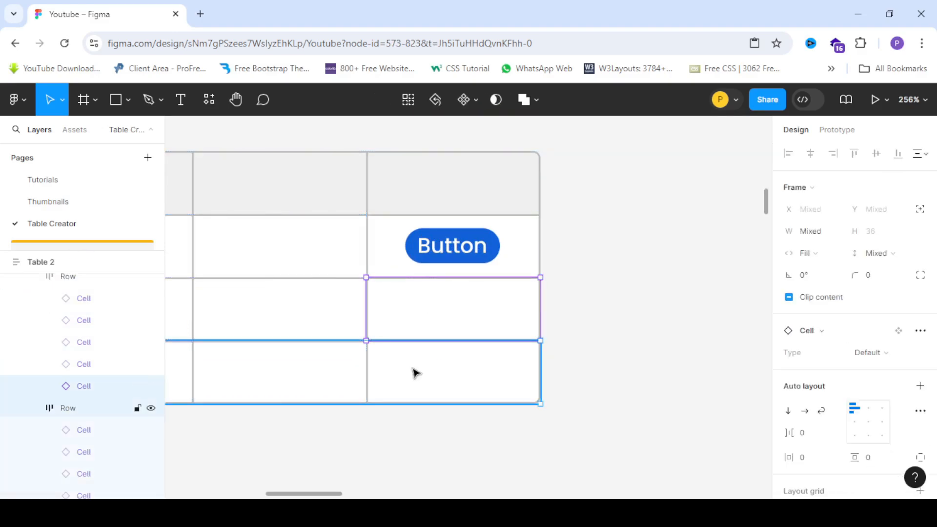
double_click(414, 373)
right_click(412, 373)
mouse_move(413, 372)
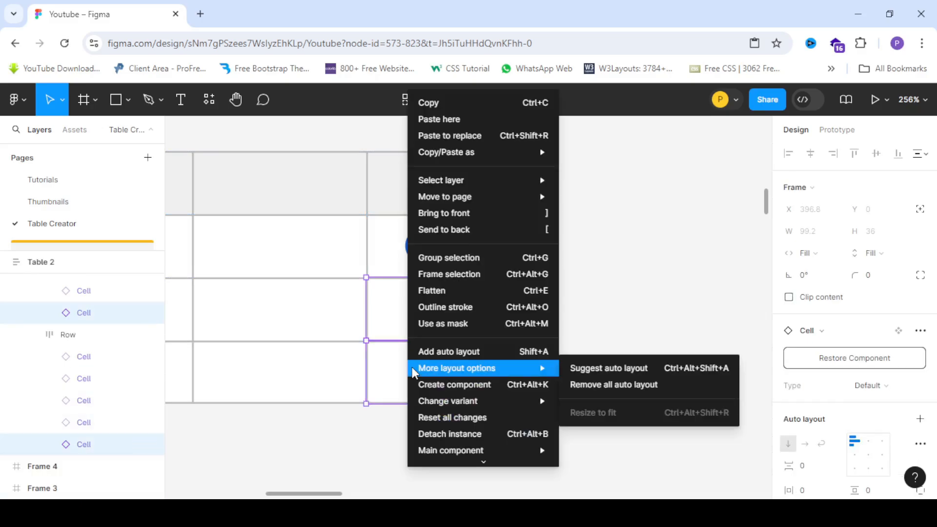
left_click(469, 136)
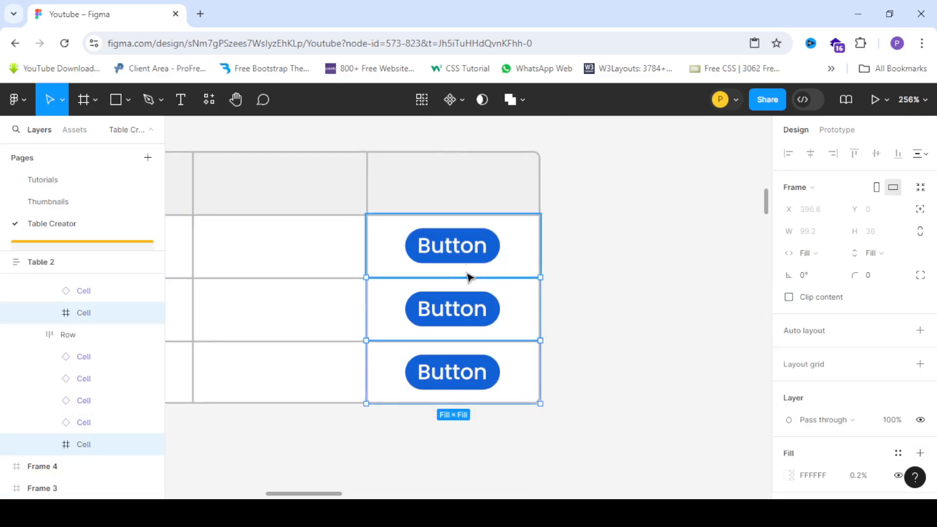
Examine the table with its buttons in the last column and the task checklist above it.
scroll(466, 273, "down", 6)
scroll(466, 273, "up", 5)
left_click(645, 299)
scroll(404, 247, "down", 5)
scroll(393, 257, "up", 2)
scroll(397, 263, "down", 2)
scroll(408, 263, "up", 6)
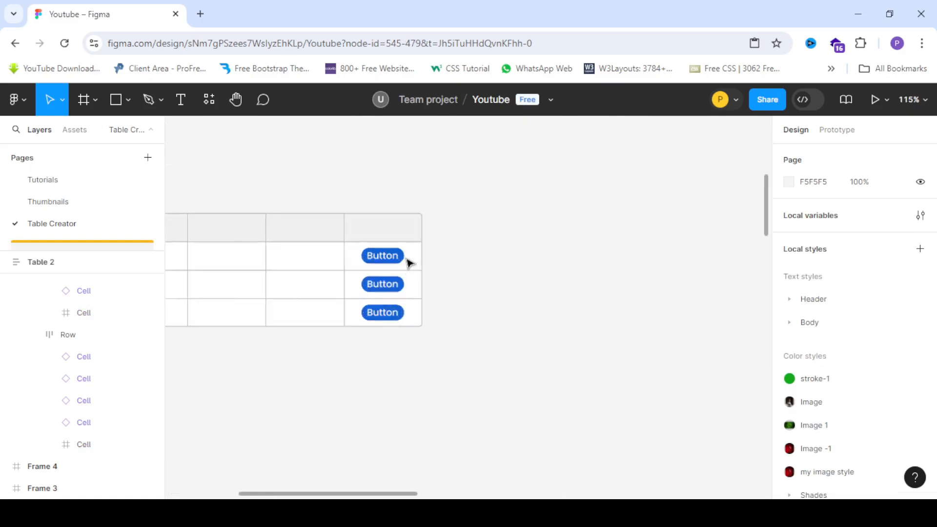
left_click(417, 274)
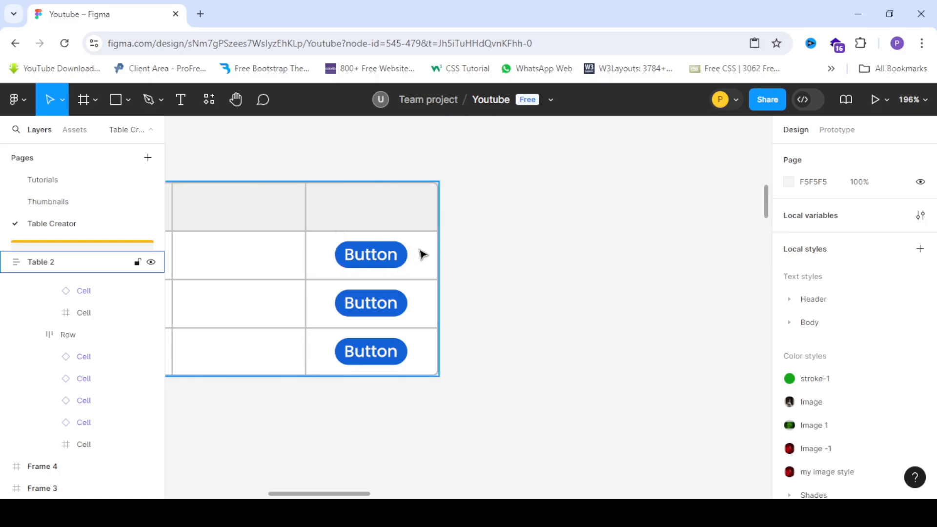
left_click(383, 263)
scroll(426, 265, "down", 5)
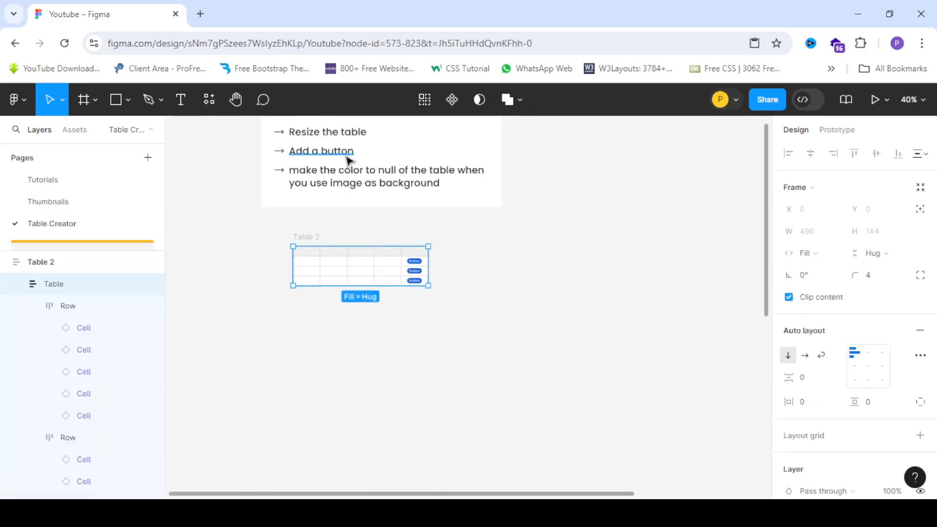
scroll(348, 155, "up", 2)
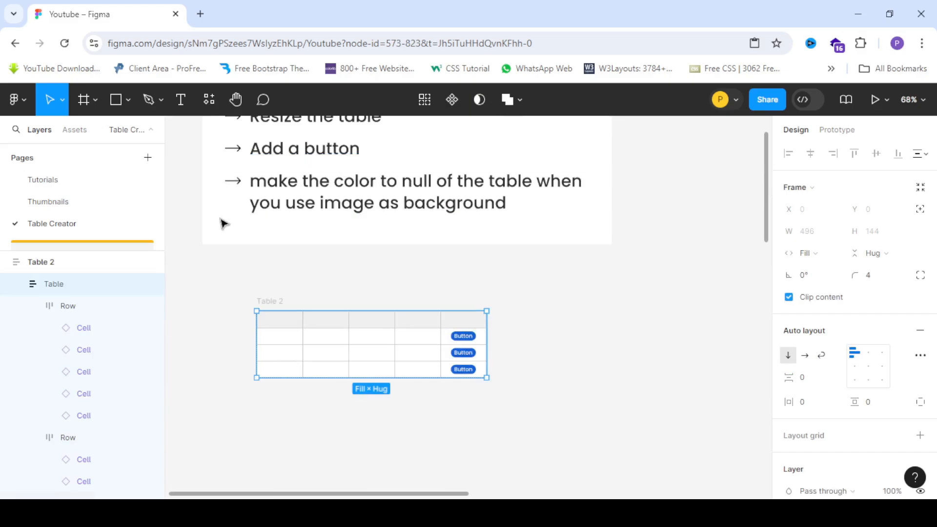
Draw a new frame about 842 × 423 beside the table.
scroll(214, 224, "down", 5)
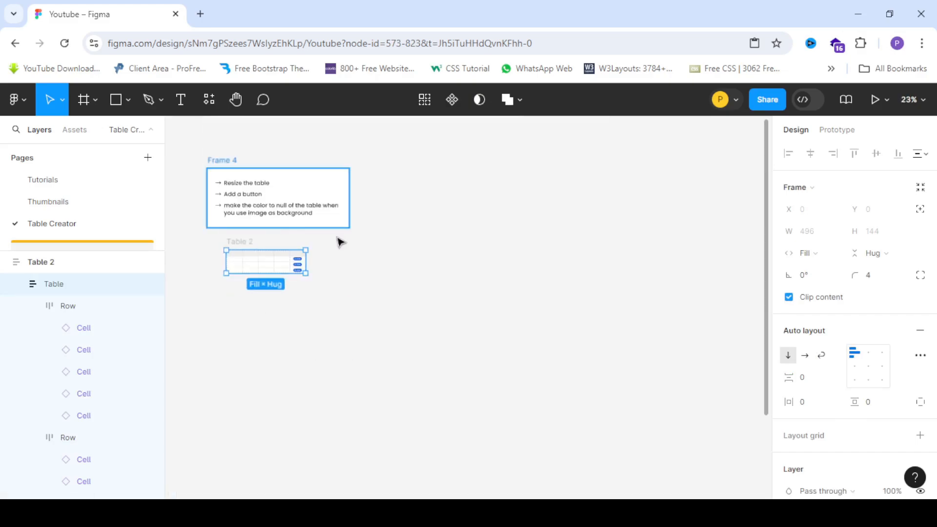
scroll(420, 244, "up", 1)
left_click(441, 259)
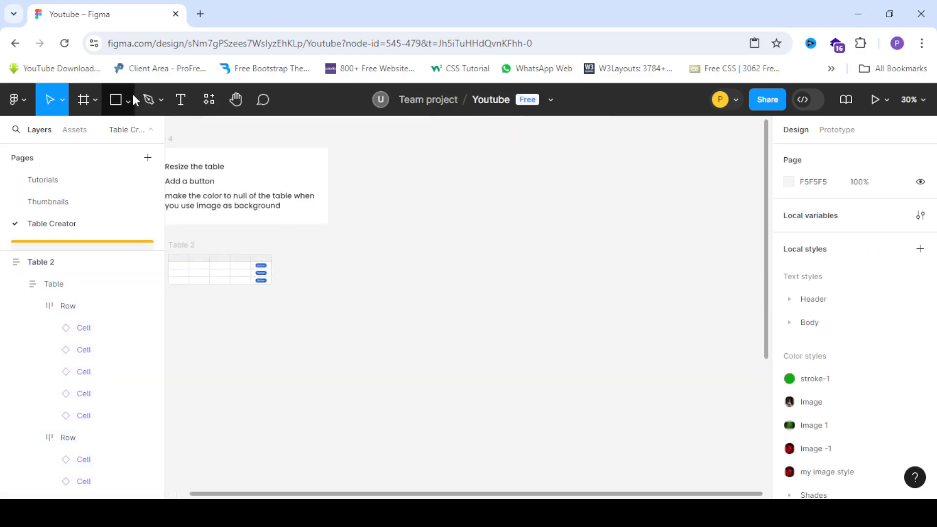
left_click(78, 100)
mouse_move(370, 195)
left_mouse_down()
mouse_move(481, 272)
mouse_move(546, 283)
left_mouse_up()
Open the Pexels plugin for the new frame.
scroll(473, 252, "up", 3)
right_click(438, 236)
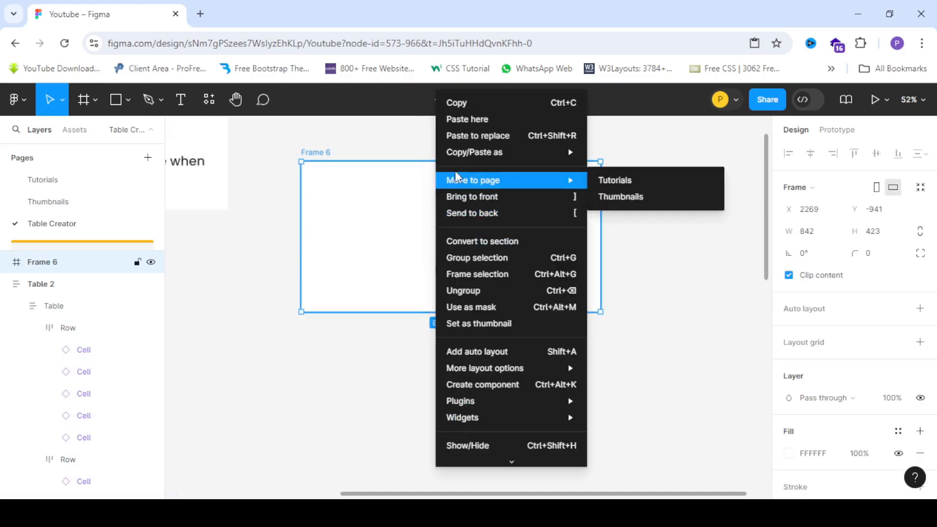
mouse_move(458, 401)
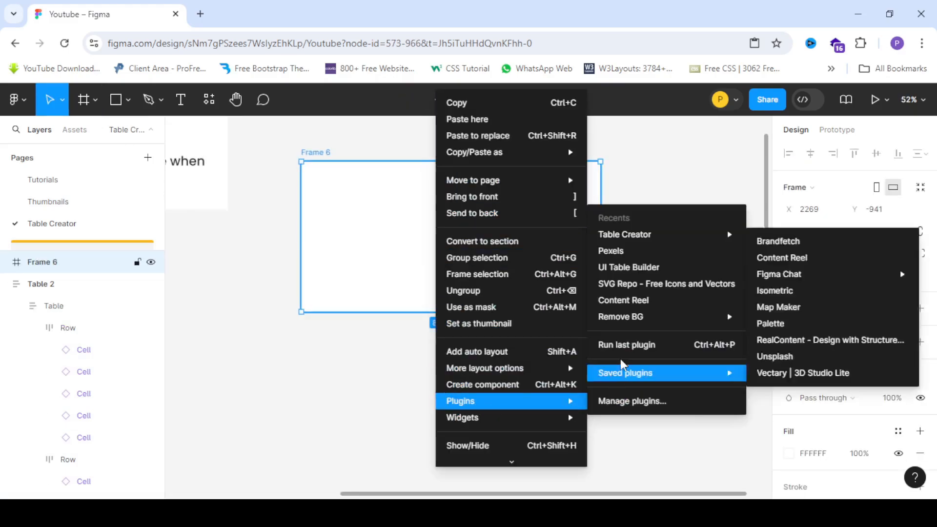
left_click(613, 251)
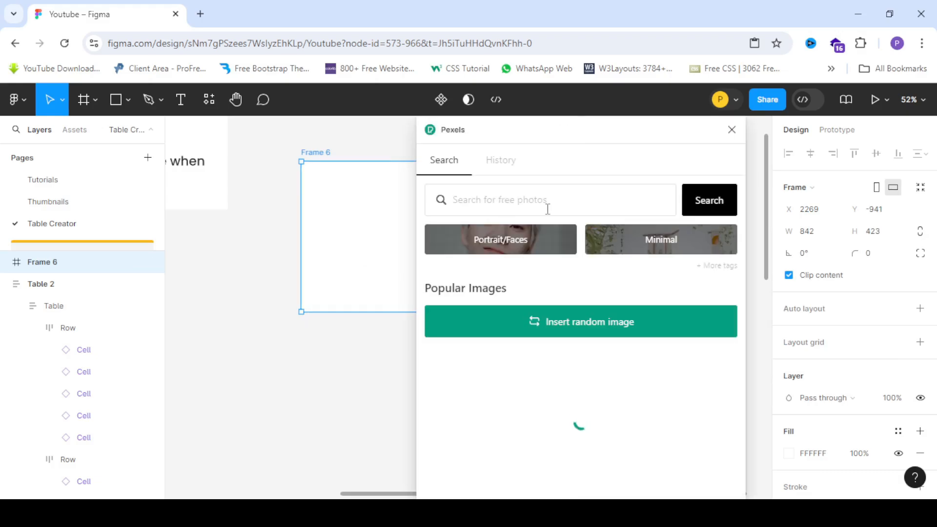
Search Pexels for nature and fill the frame with the red forest photo, then close the plugin.
scroll(585, 361, "down", 10)
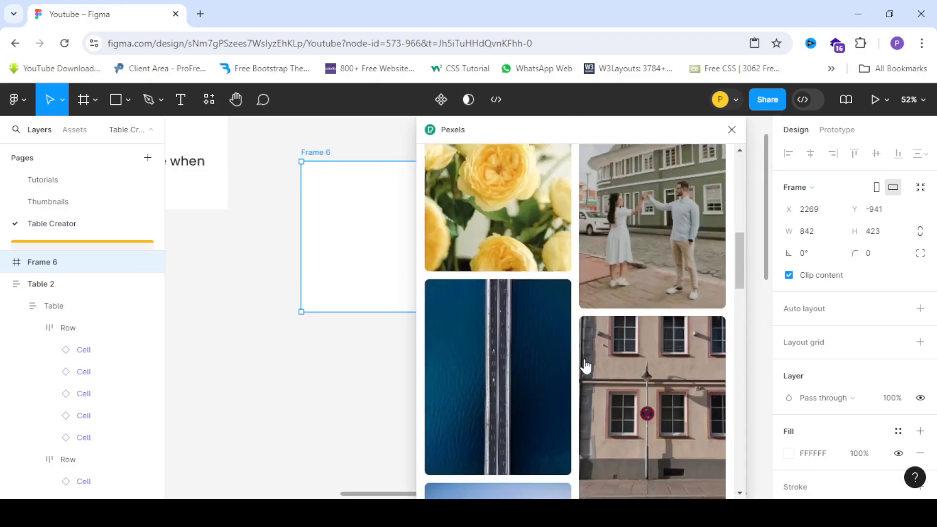
scroll(586, 366, "up", 10)
left_click(526, 200)
type("nature")
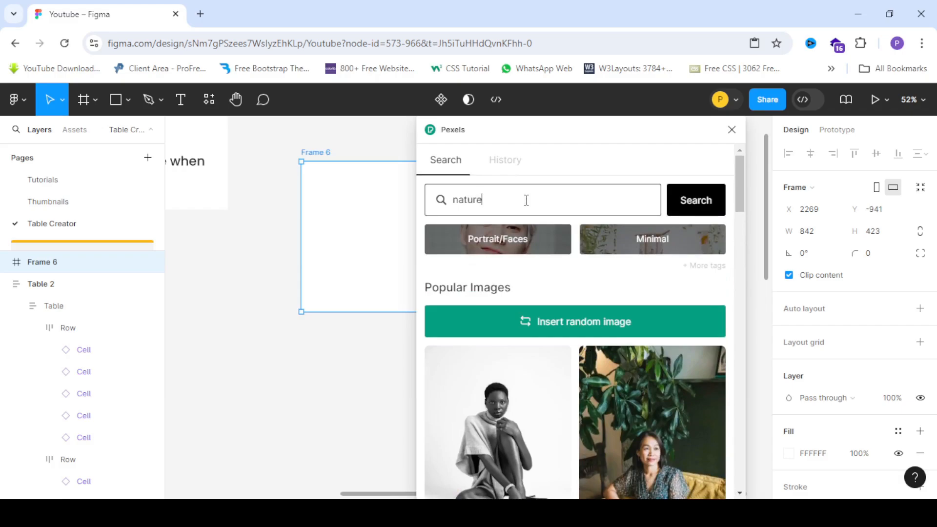
key("Return")
scroll(653, 451, "down", 3)
scroll(658, 449, "up", 3)
left_click(665, 434)
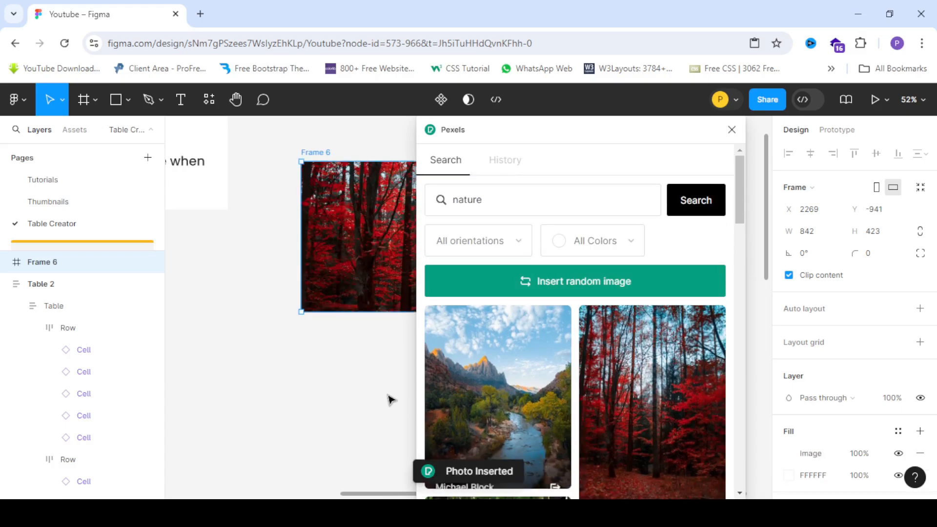
left_click(382, 355)
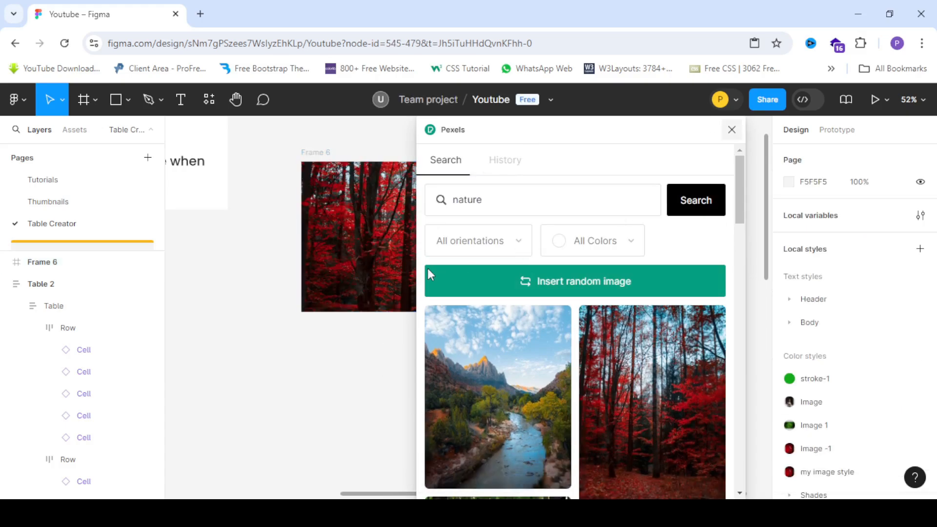
key("Escape")
Select the buttons in all three last-column cells and delete them.
scroll(611, 252, "down", 3)
scroll(608, 253, "up", 2)
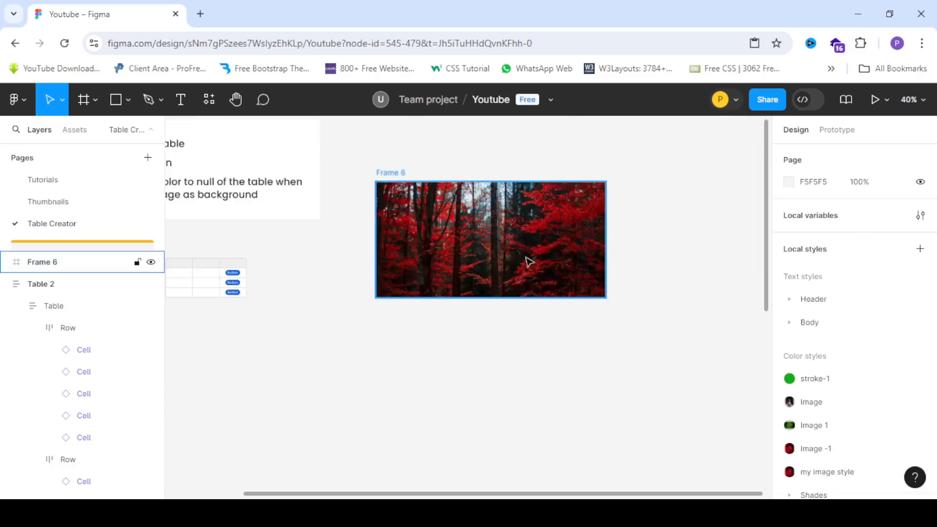
scroll(276, 259, "down", 3)
scroll(249, 282, "up", 5)
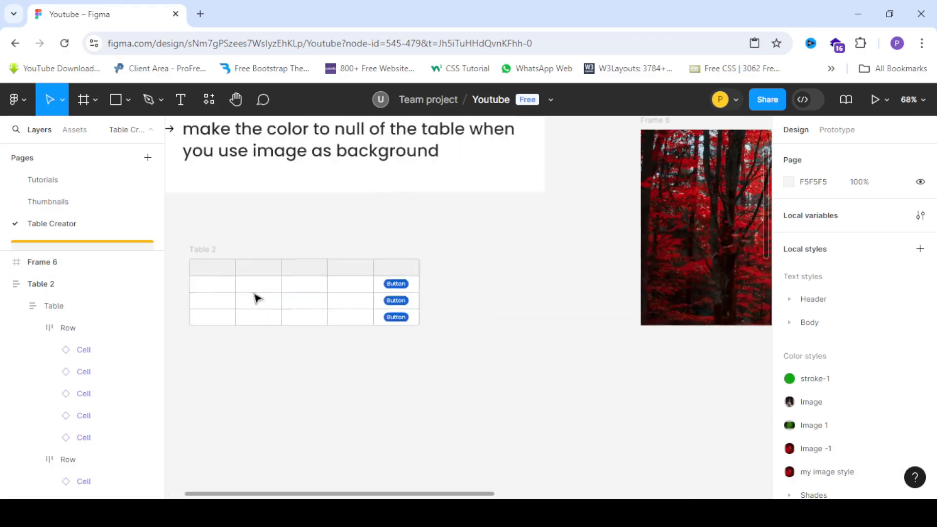
scroll(255, 299, "up", 3)
double_click(416, 288)
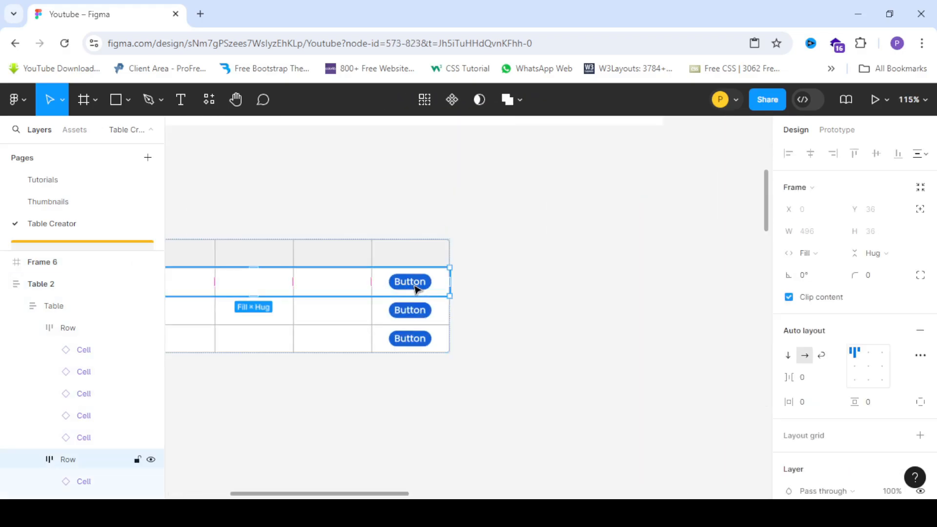
double_click(416, 287)
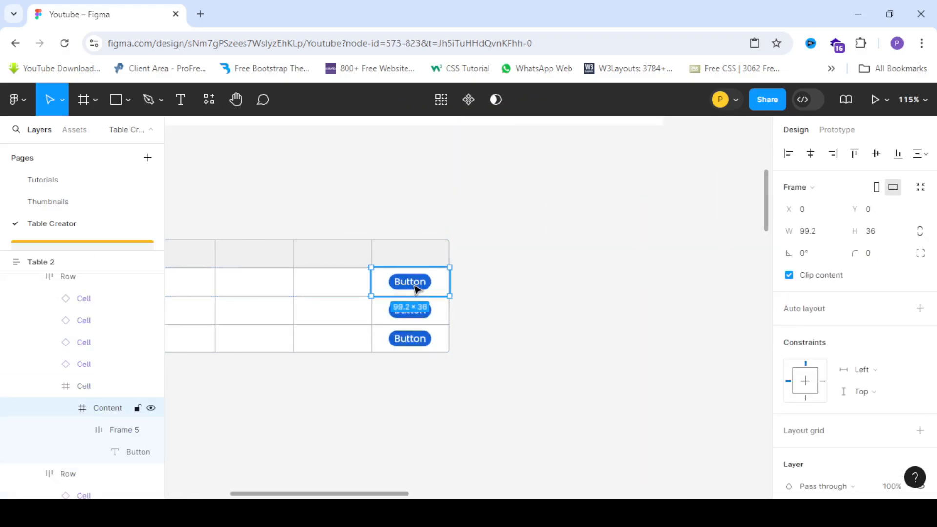
double_click(416, 287)
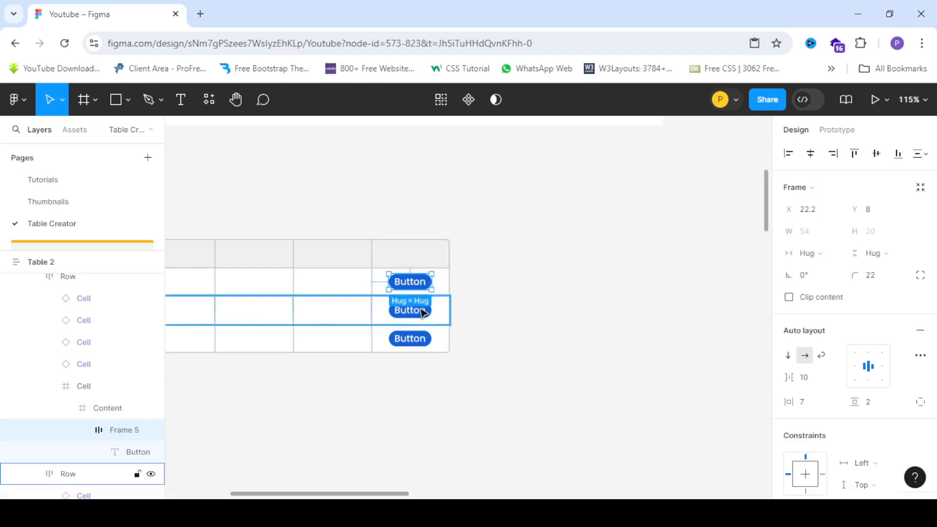
double_click(421, 309, "shift")
double_click(421, 309, "shift")
left_click(420, 309, "shift")
double_click(421, 309, "shift")
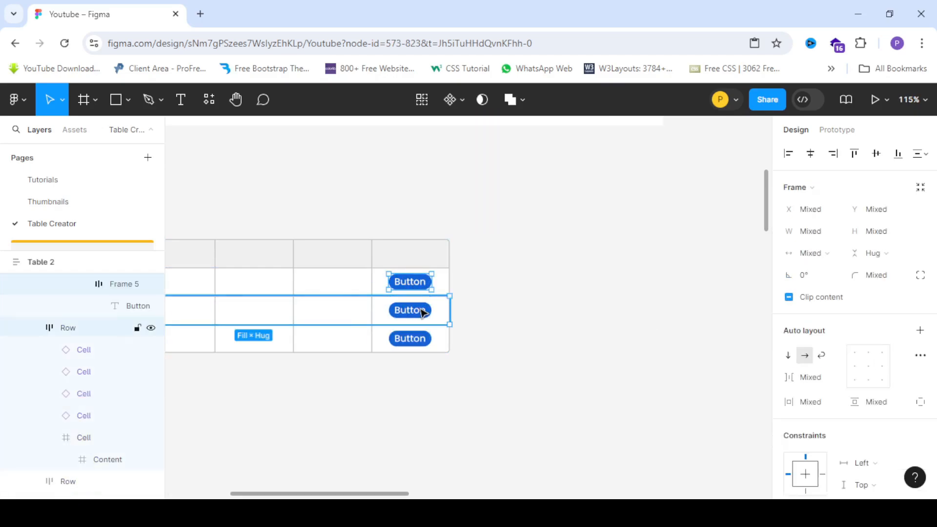
double_click(421, 310, "shift")
left_click(416, 335, "shift")
double_click(418, 340, "shift")
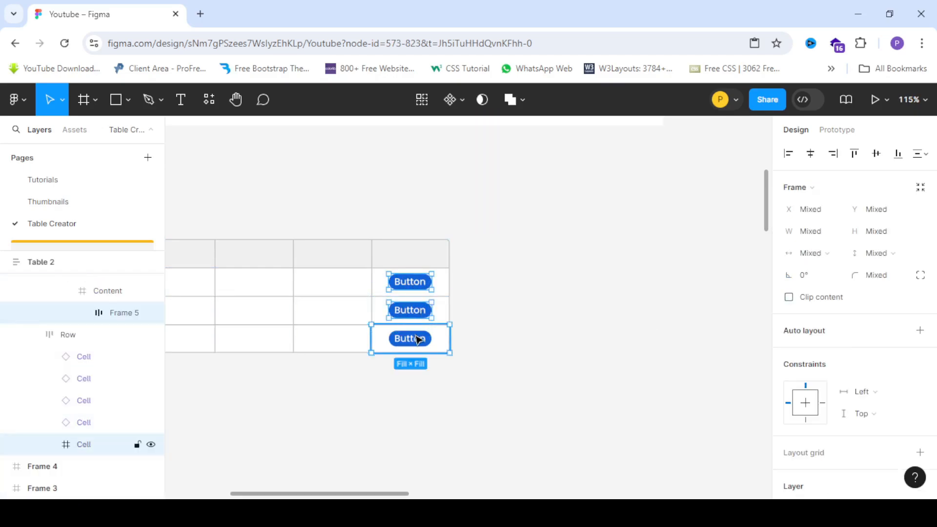
double_click(418, 340, "shift")
double_click(419, 340, "shift")
key("Delete")
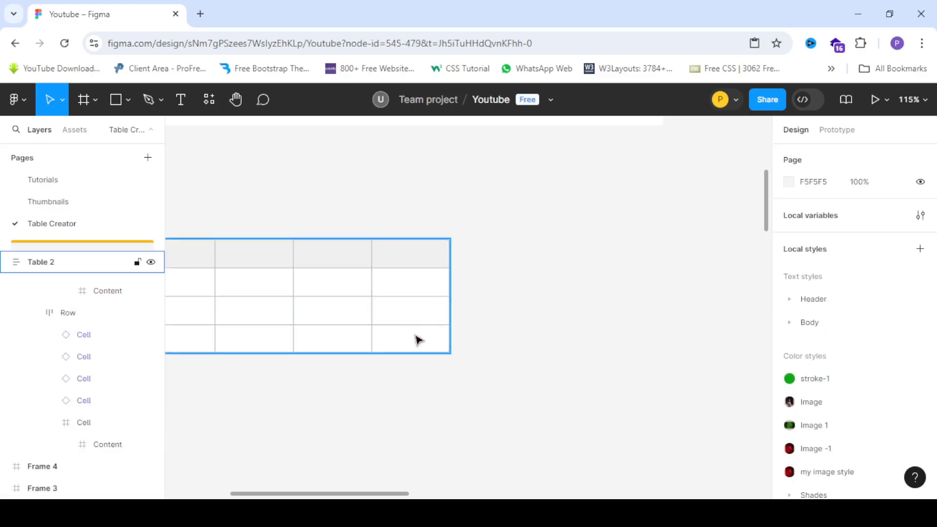
Move the table onto the forest image frame and position it near the frame's centre.
scroll(285, 309, "down", 5)
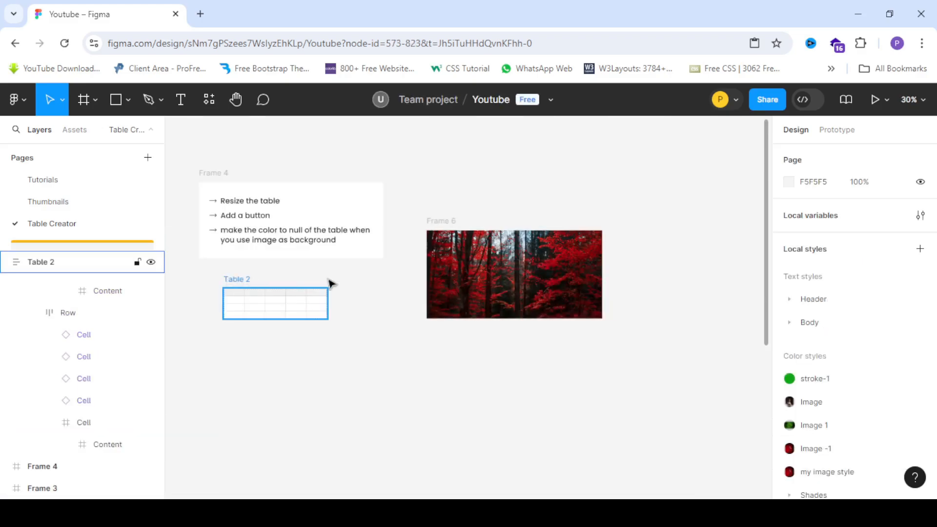
left_click_drag(326, 286, 483, 260)
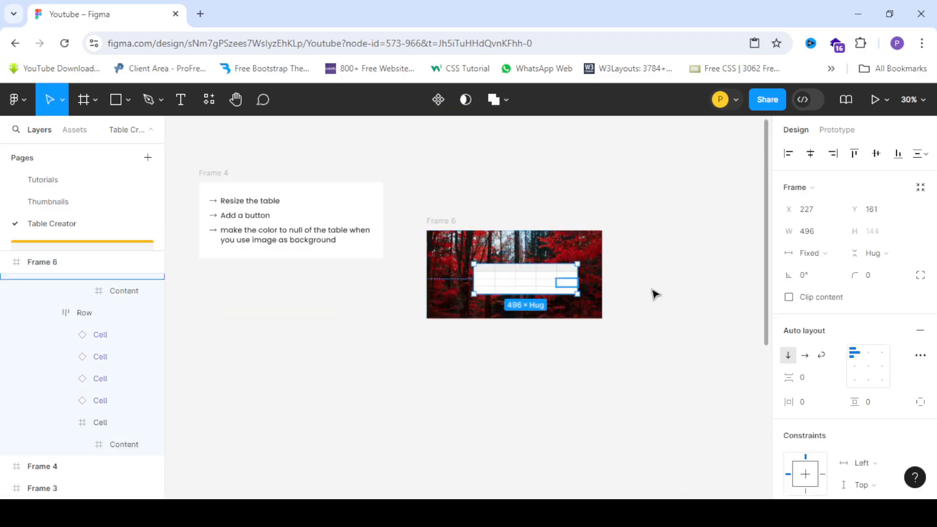
scroll(586, 274, "up", 2)
mouse_move(504, 291)
left_mouse_down()
mouse_move(487, 279)
mouse_move(505, 274)
left_mouse_up()
scroll(496, 260, "up", 4)
scroll(404, 279, "down", 3)
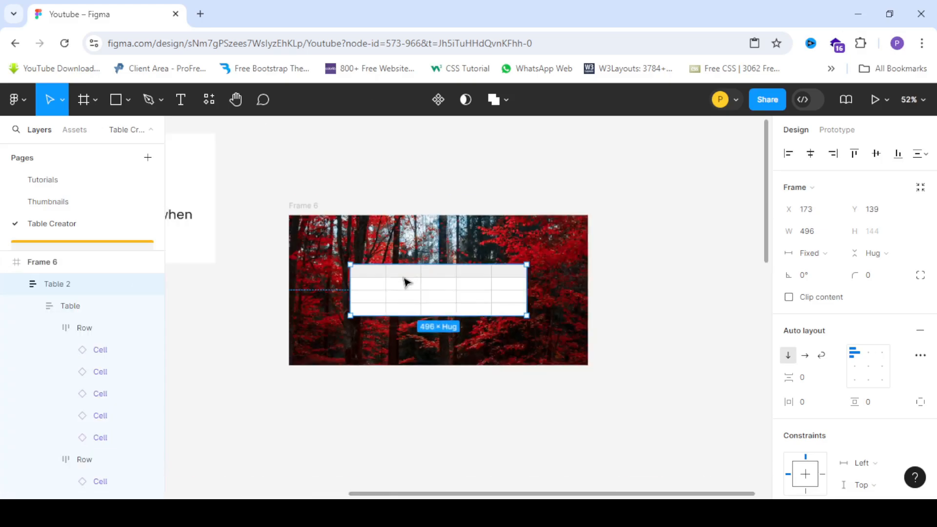
scroll(439, 288, "up", 3)
scroll(411, 290, "down", 1)
scroll(411, 290, "down", 1)
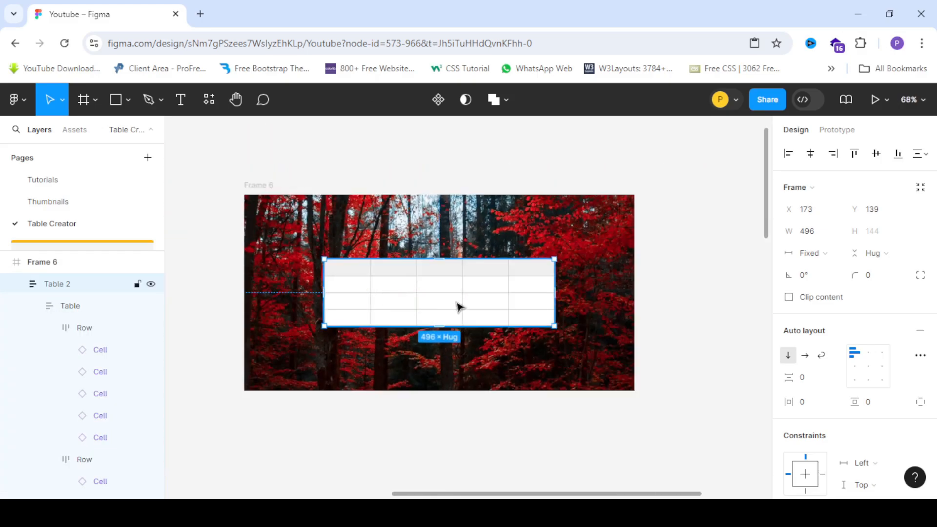
scroll(430, 300, "up", 1)
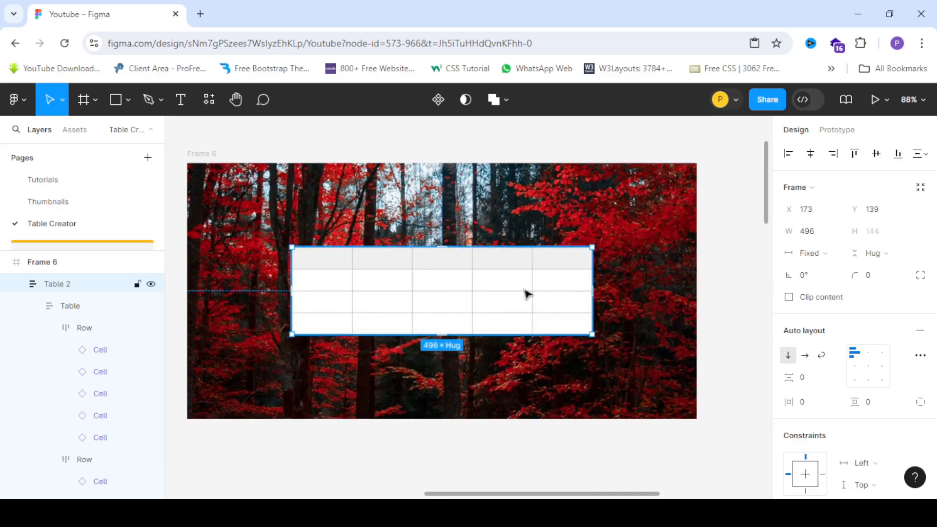
Set the Table frame's white fill opacity to 0% so the image shows through.
left_click(535, 414)
left_click(419, 307)
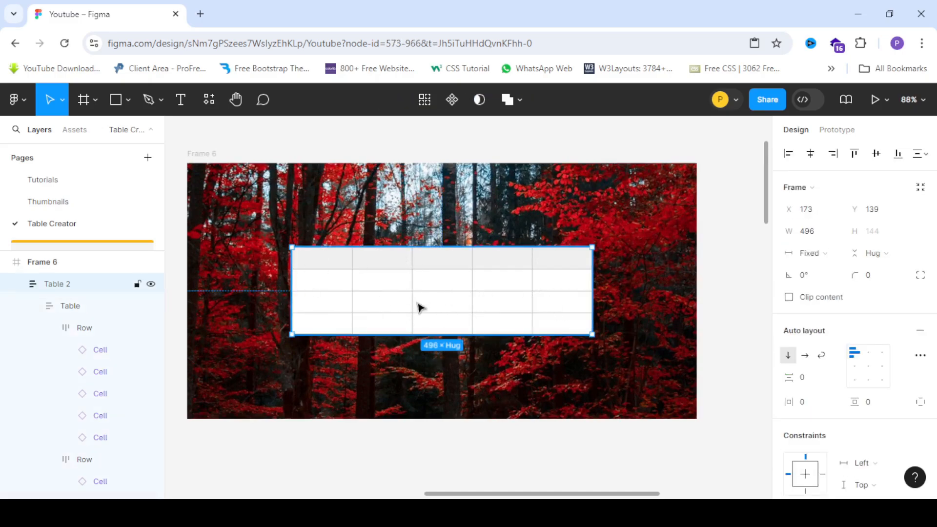
left_click(420, 308)
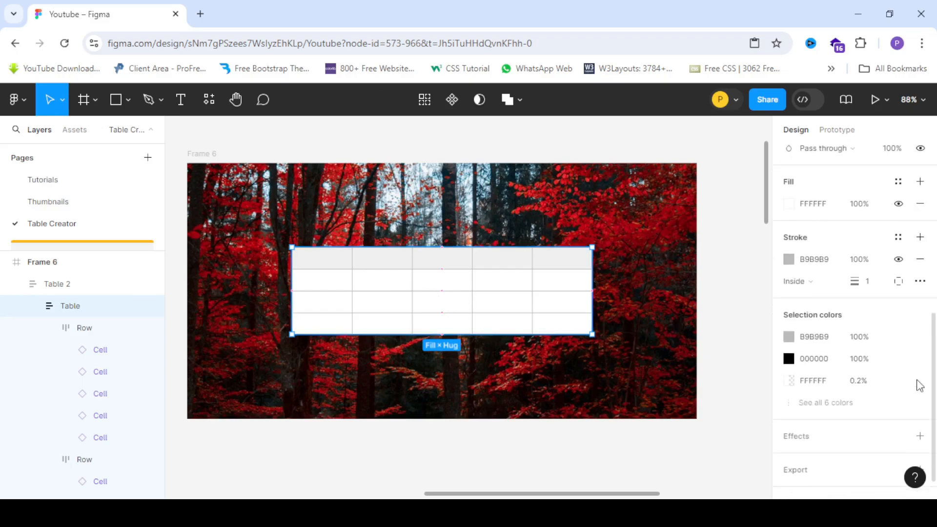
scroll(868, 363, "up", 5)
scroll(866, 386, "down", 5)
left_click(790, 205)
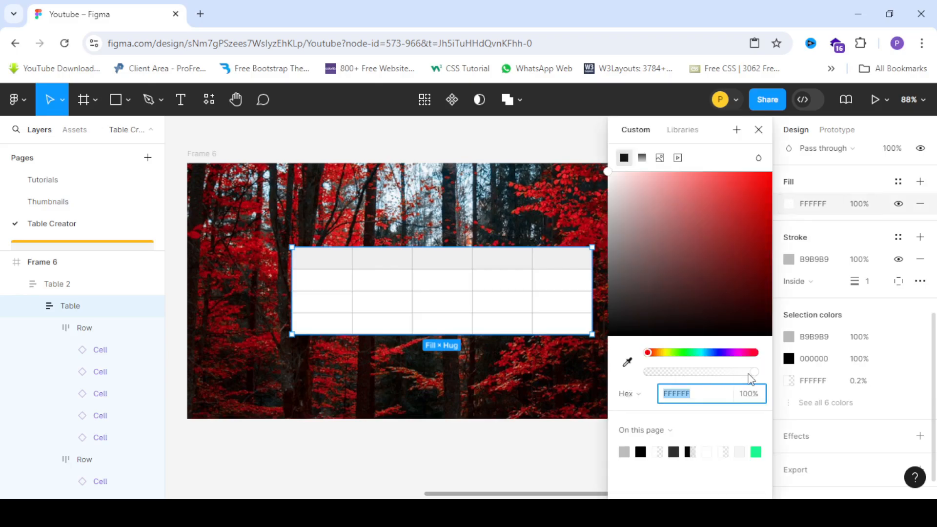
left_click_drag(755, 372, 606, 380)
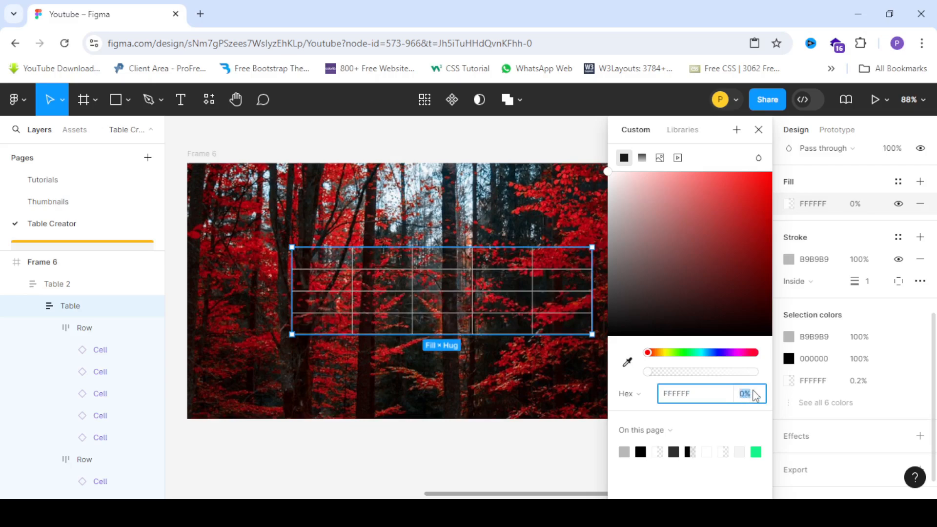
left_click_drag(755, 372, 576, 364)
mouse_move(650, 371)
left_mouse_down()
mouse_move(666, 380)
mouse_move(659, 375)
left_mouse_up()
scroll(429, 224, "down", 5)
scroll(498, 257, "down", 3)
scroll(356, 226, "up", 6)
left_click(373, 322)
scroll(271, 278, "down", 2)
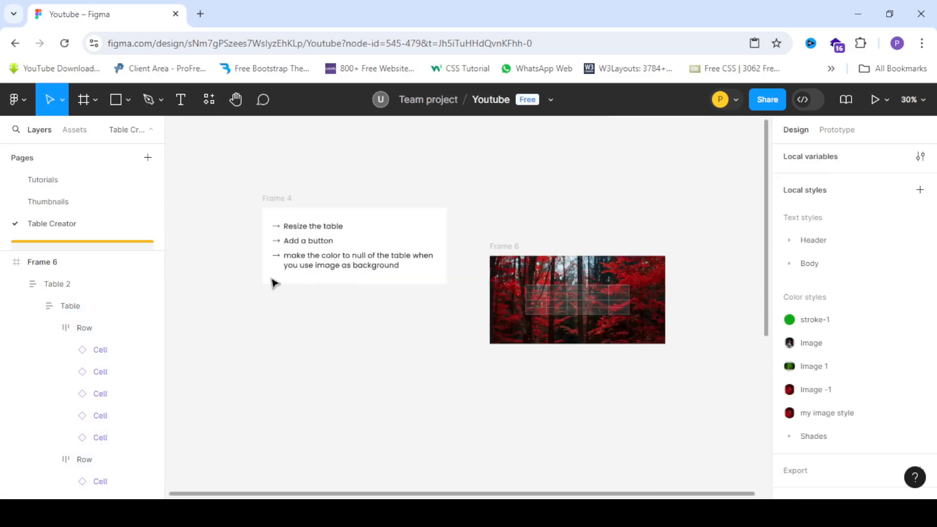
scroll(293, 253, "up", 2)
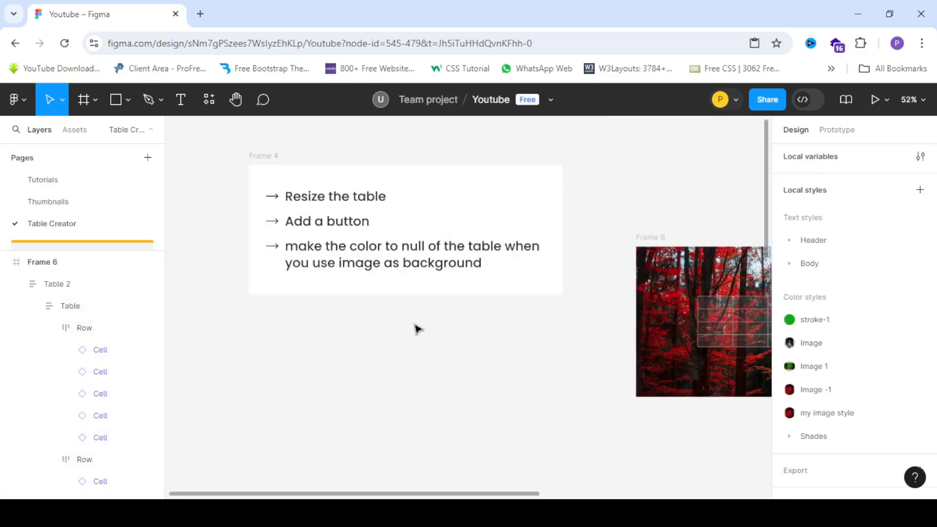